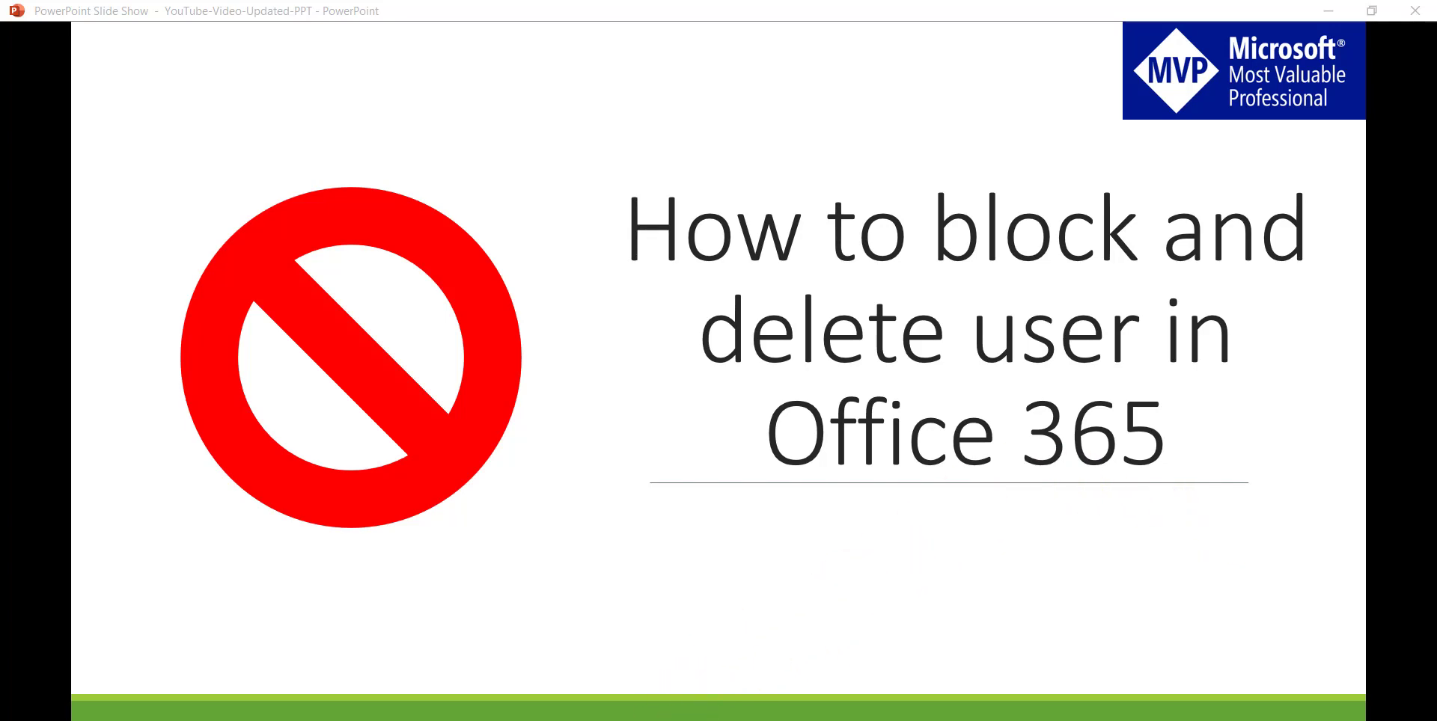
# - Leave the slide show and bring up the SharePoint Sky training site in Firefox
pyautogui.click(670, 720)
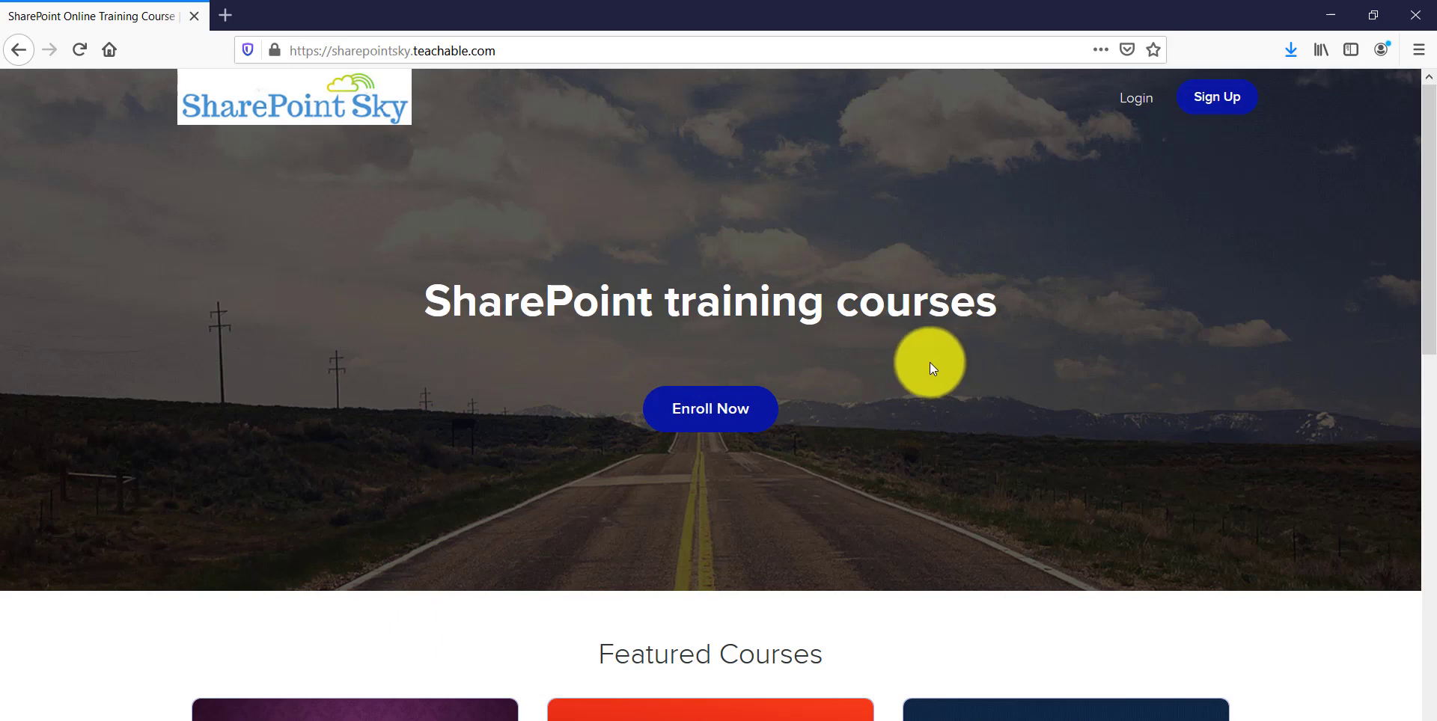
# - Browse the SharePoint Sky Featured Courses cards, then start a blank new browser tab
pyautogui.scroll(-8, 972, 494)
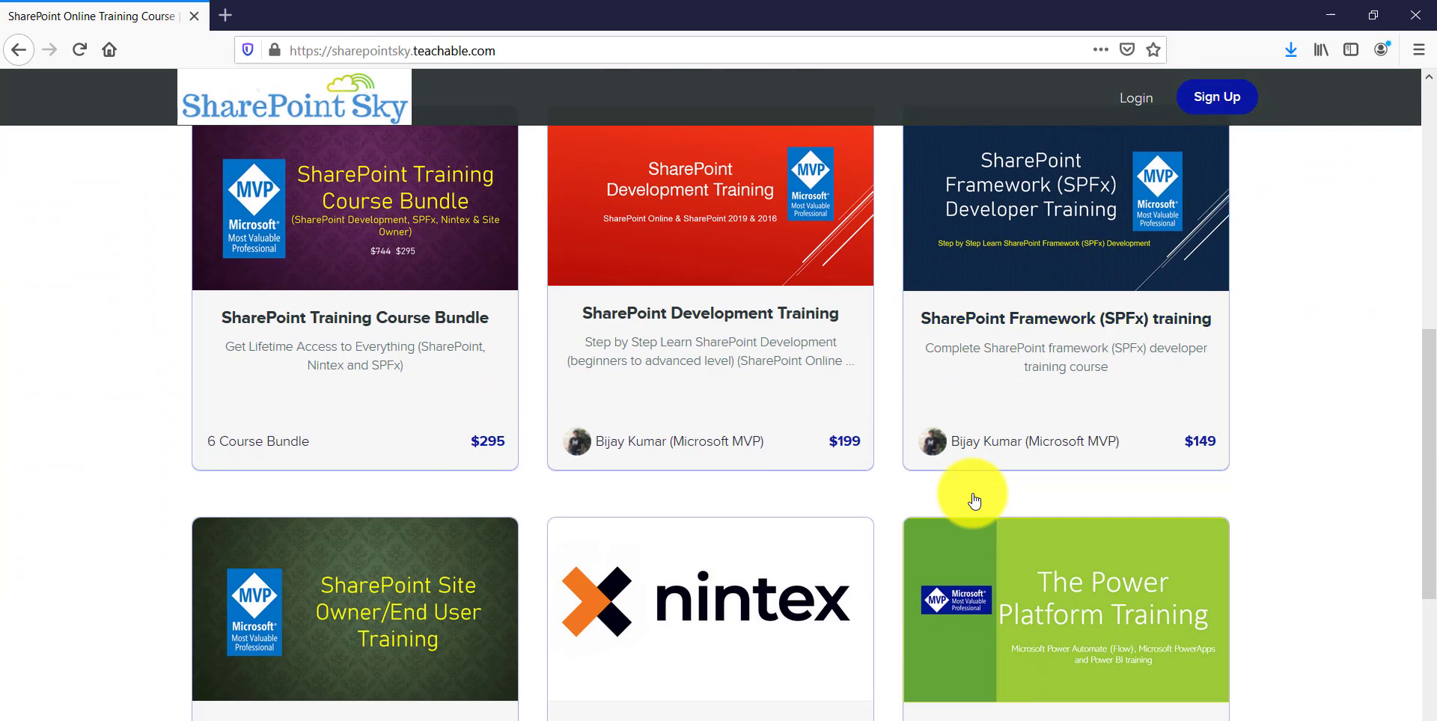
pyautogui.scroll(-4, 974, 501)
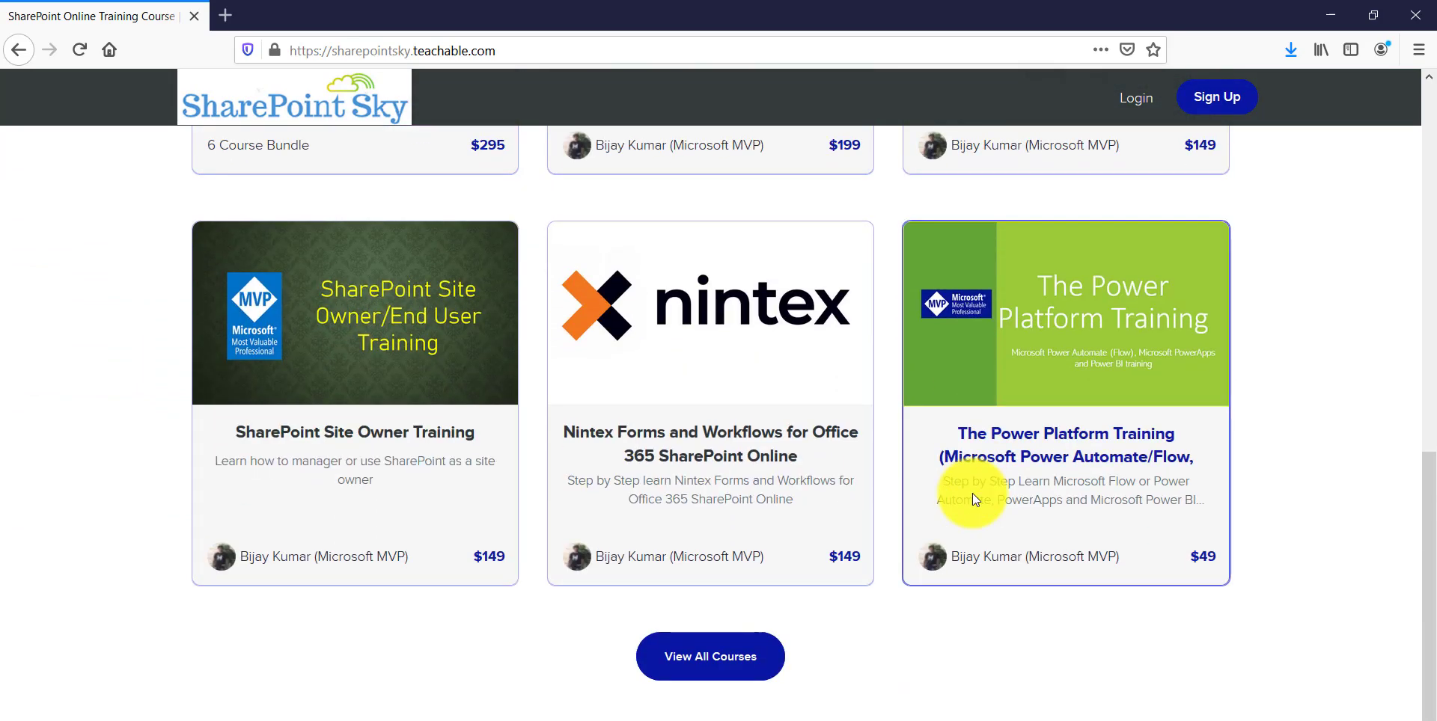
pyautogui.scroll(3, 972, 498)
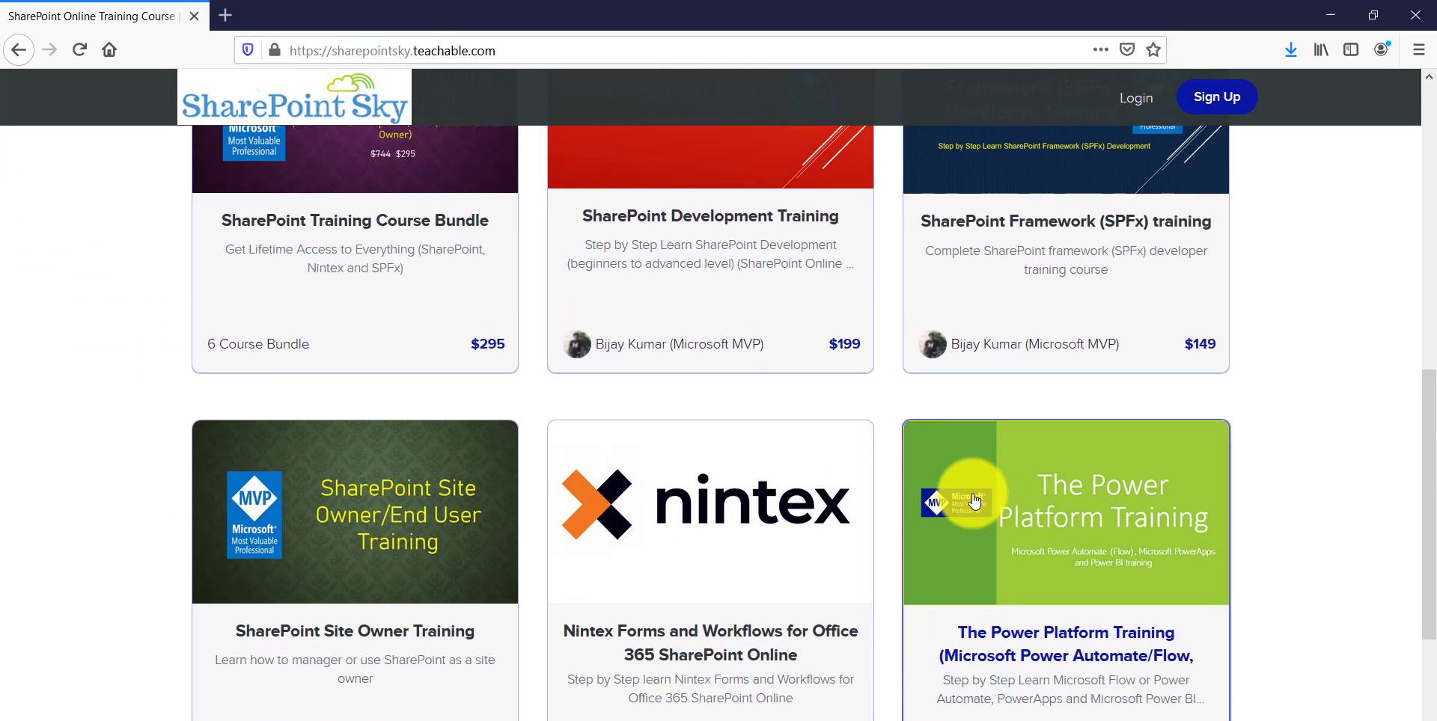
pyautogui.scroll(4, 973, 502)
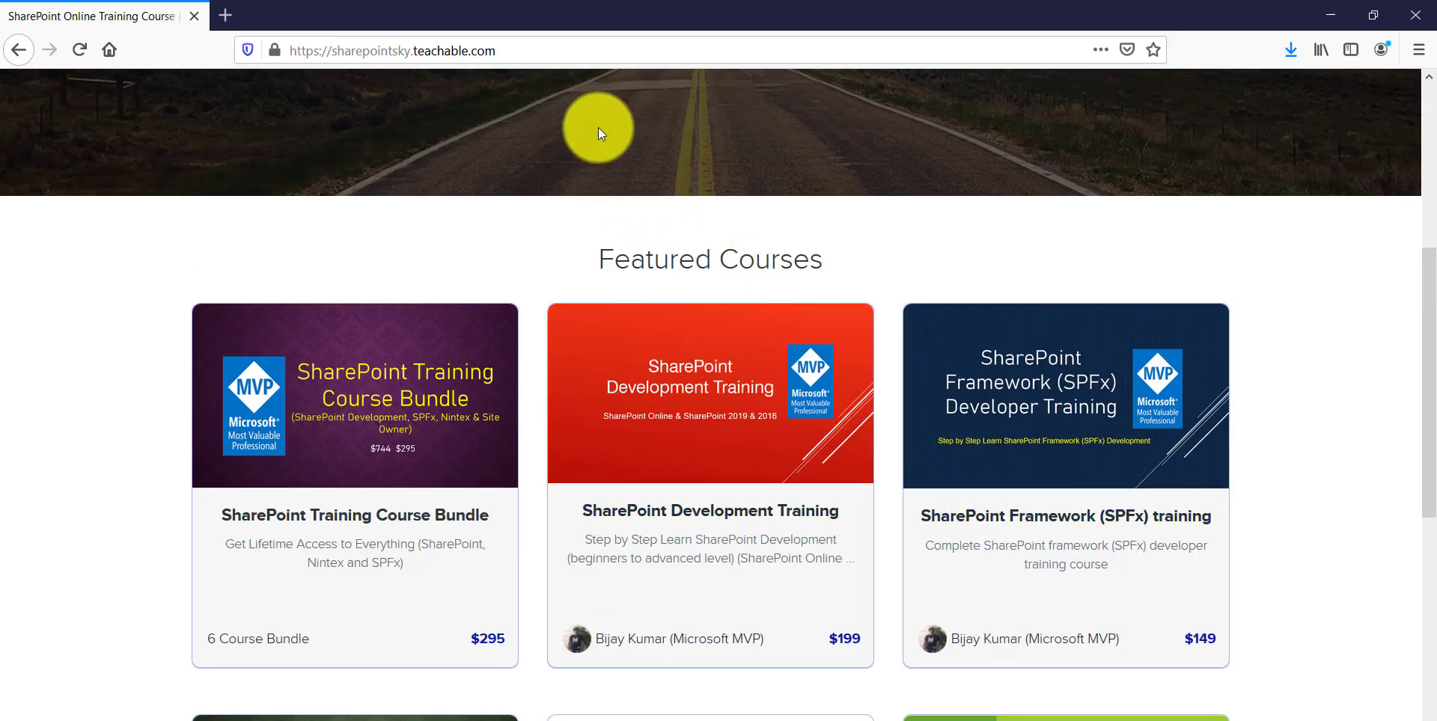
pyautogui.click(224, 14)
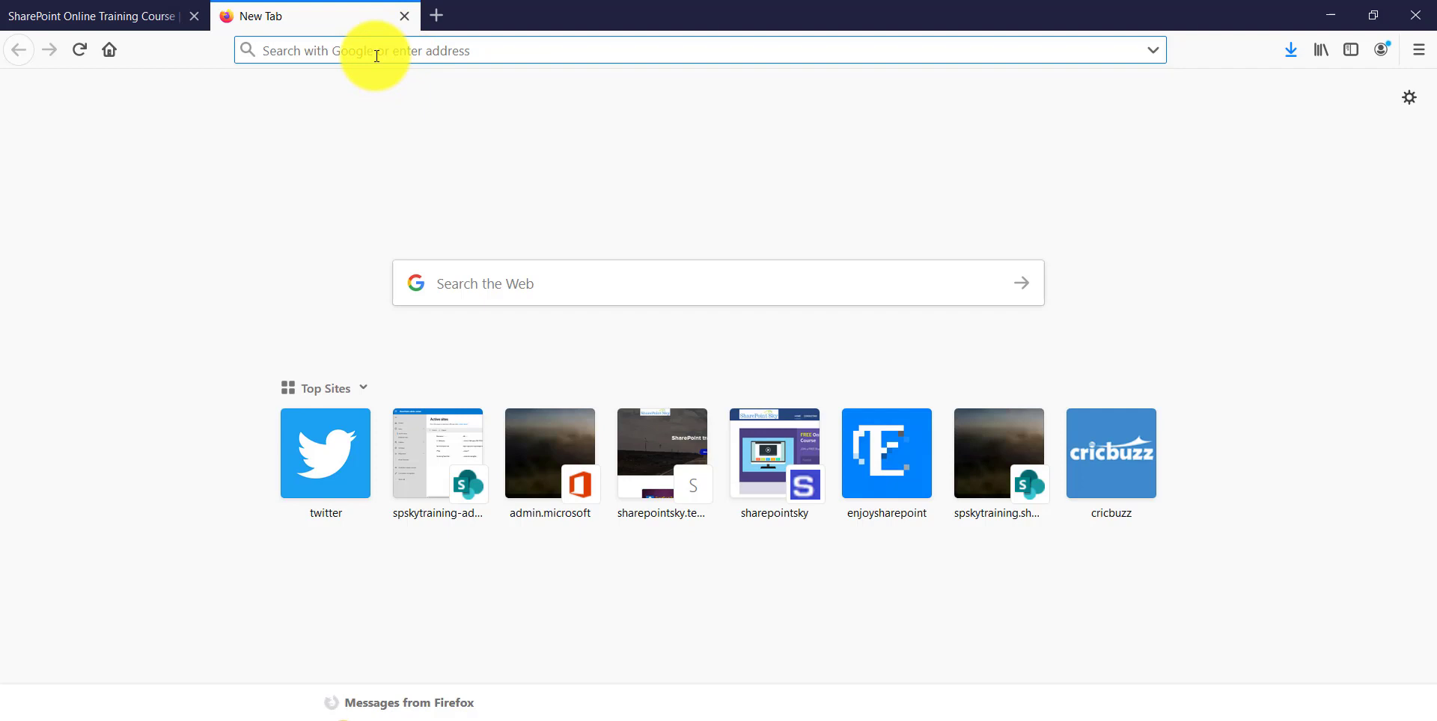
# - Load admin.microsoft.com in the new tab
pyautogui.write('admin.microsoft.com/')
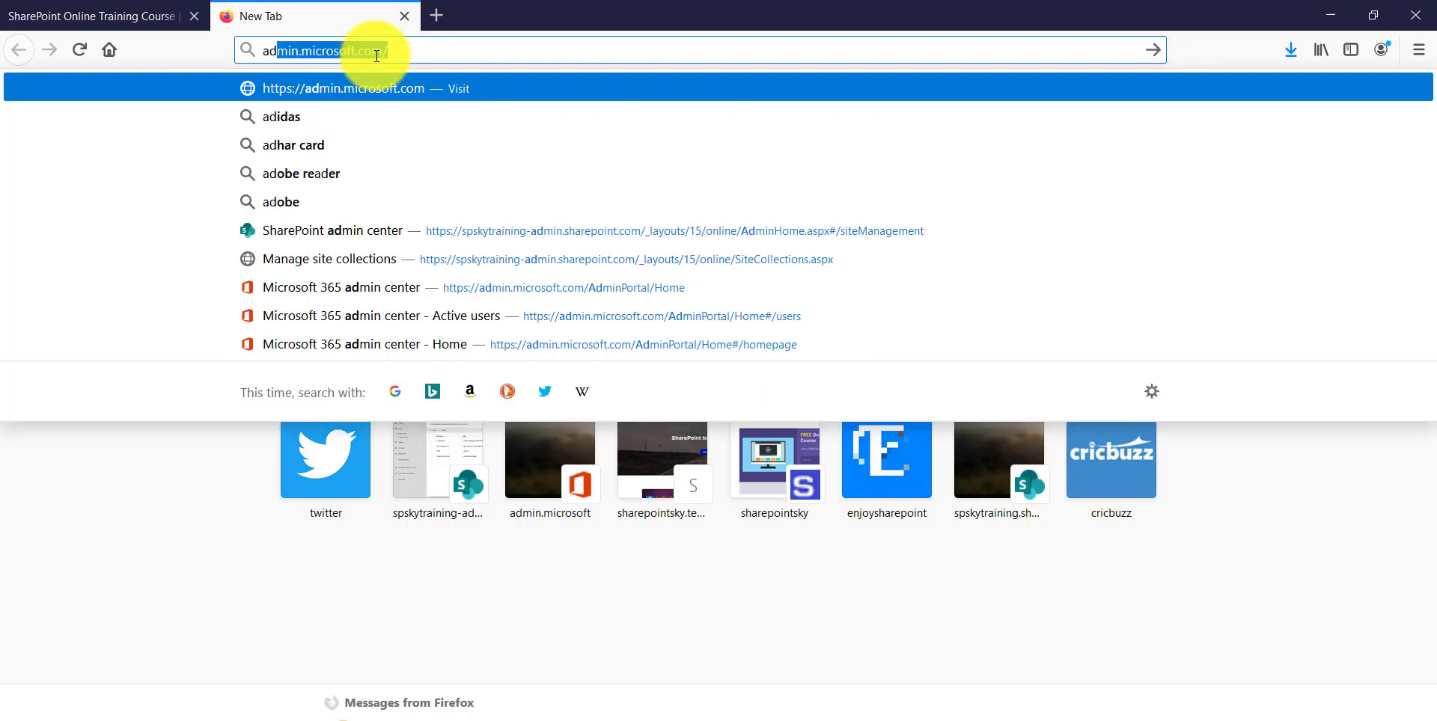
pyautogui.press('Return')
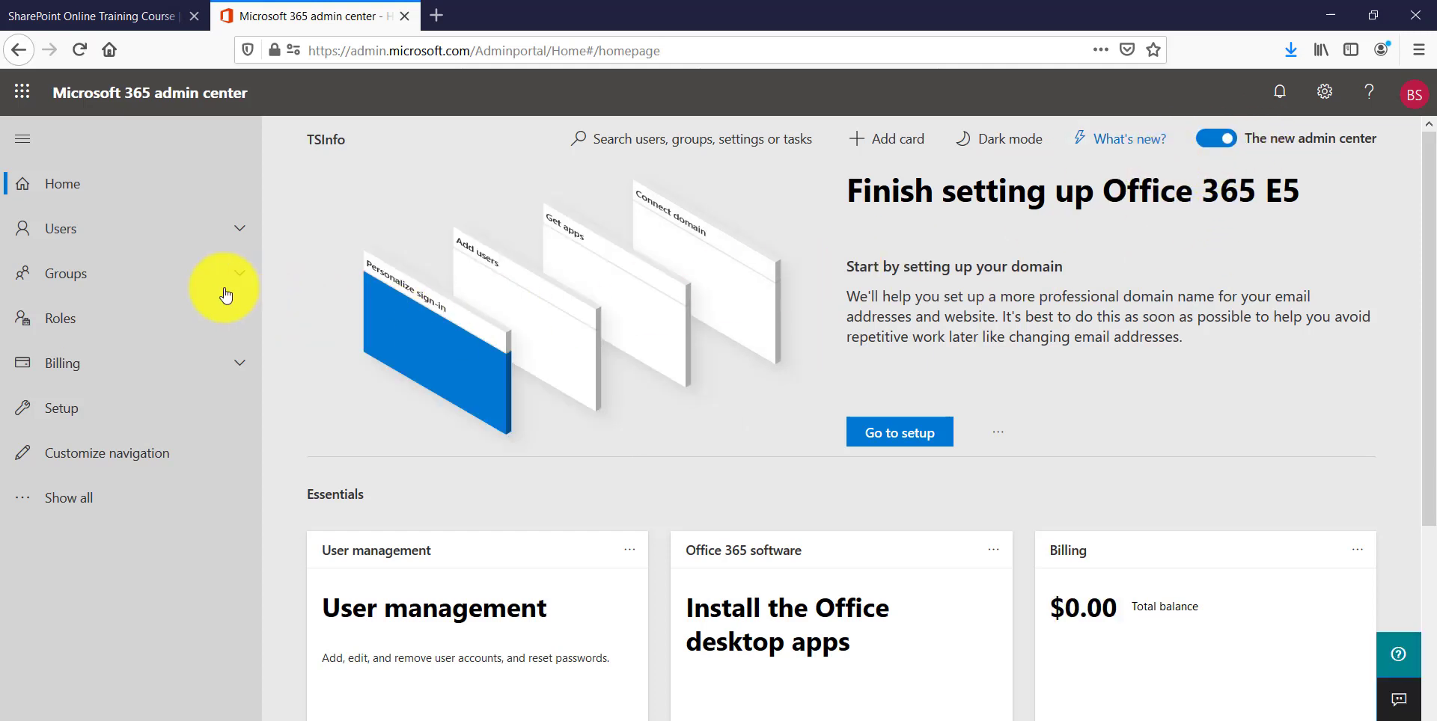
# - Go to Users > Active users and select the first user in the list
pyautogui.click(102, 230)
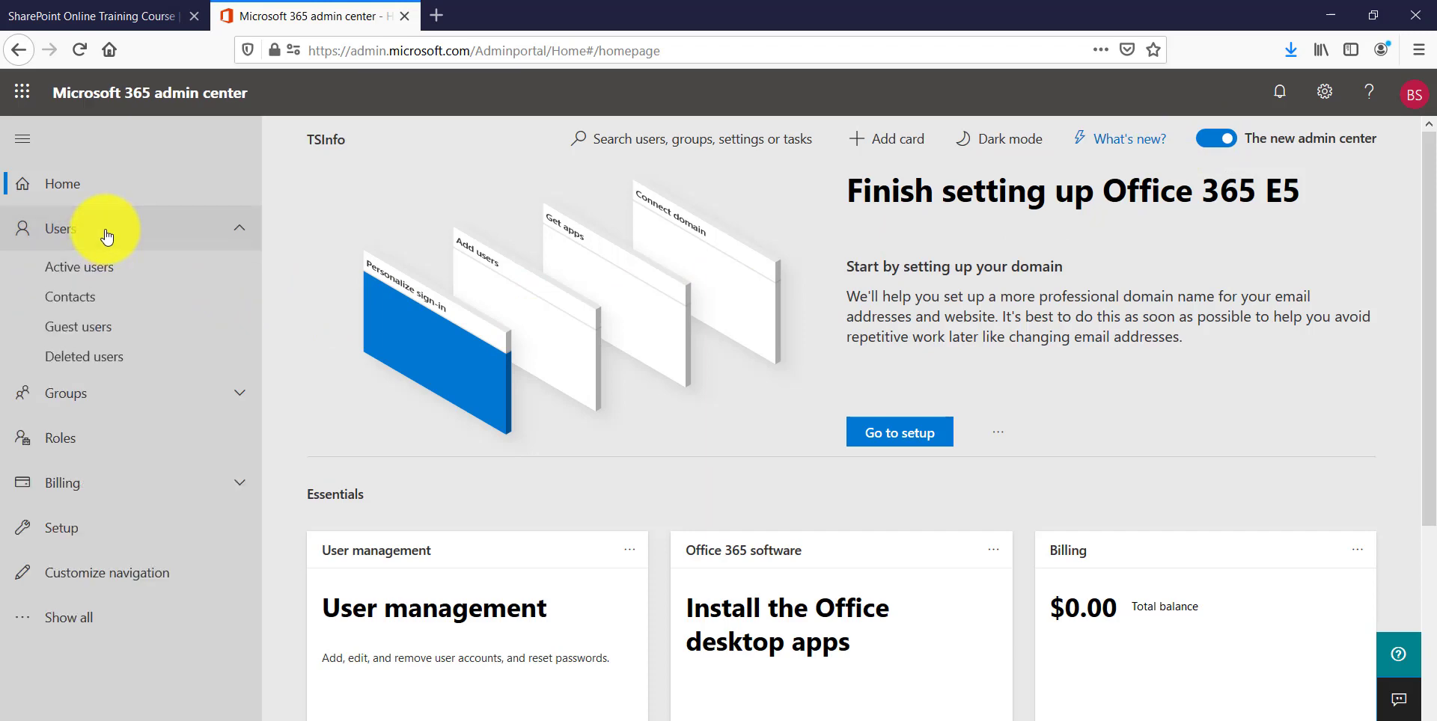
pyautogui.click(101, 277)
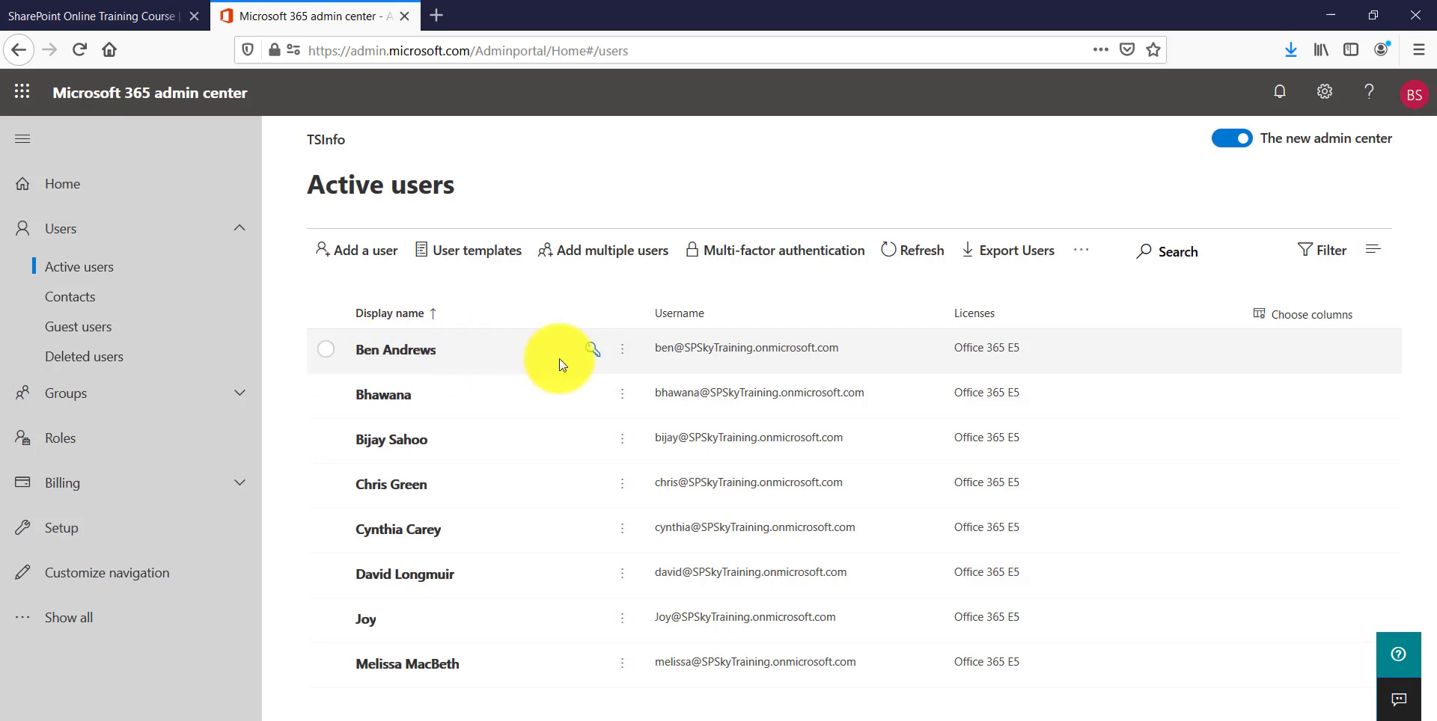
pyautogui.click(325, 350)
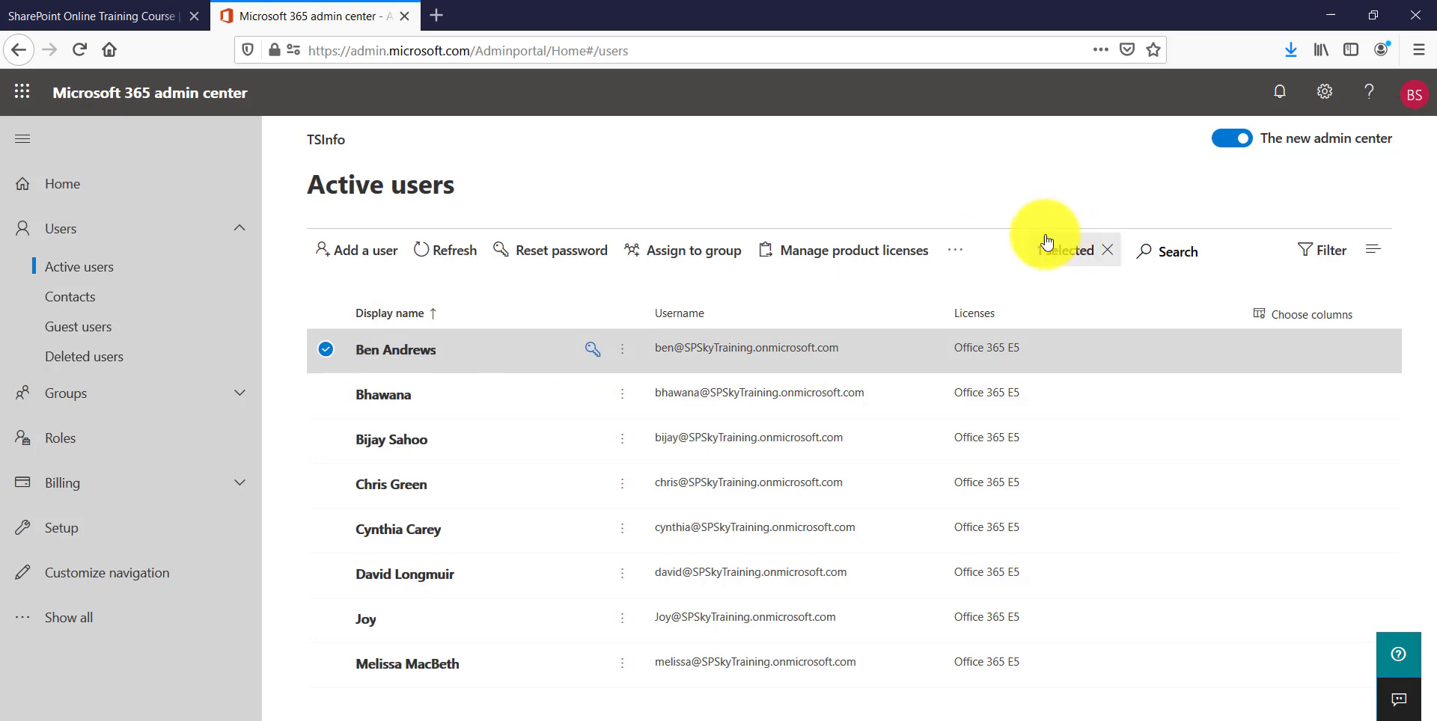
# - Open the Delete user panel for the selected account and close it without deleting
pyautogui.click(956, 251)
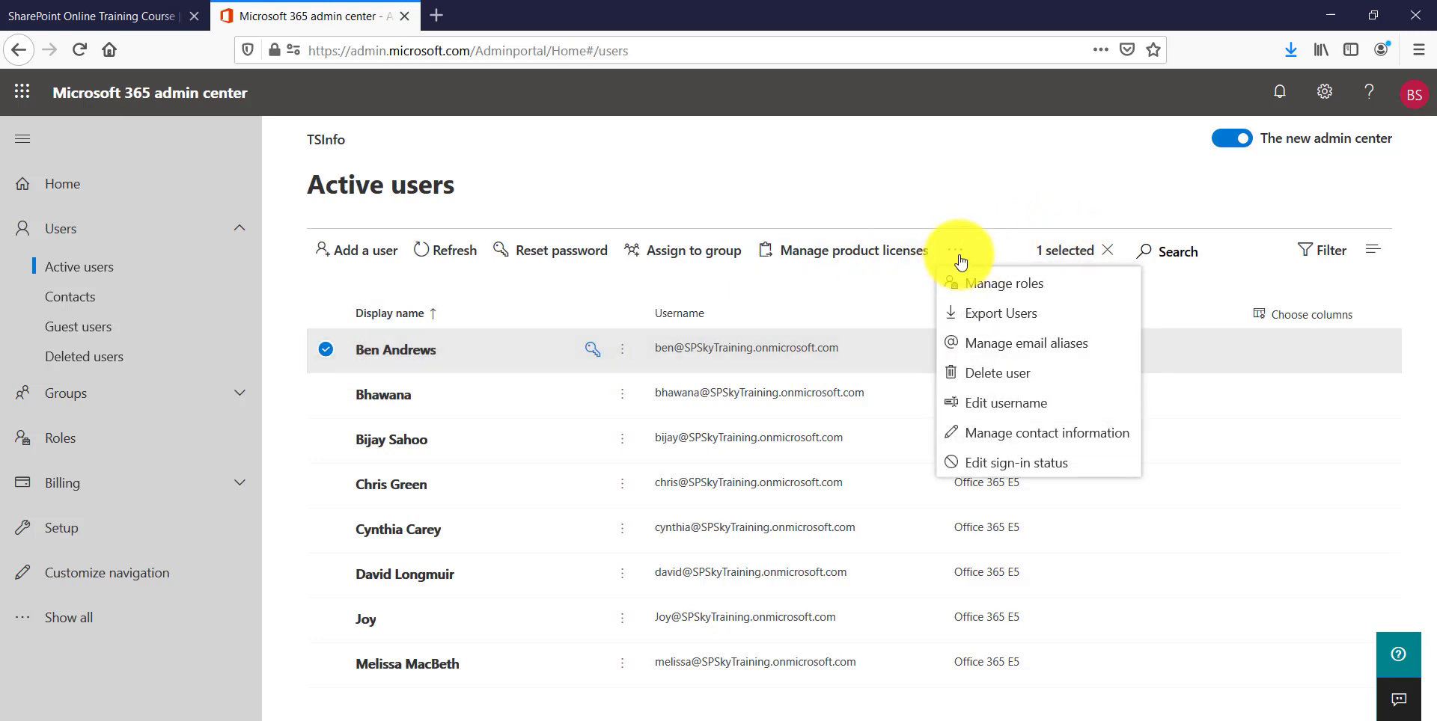
pyautogui.click(1016, 385)
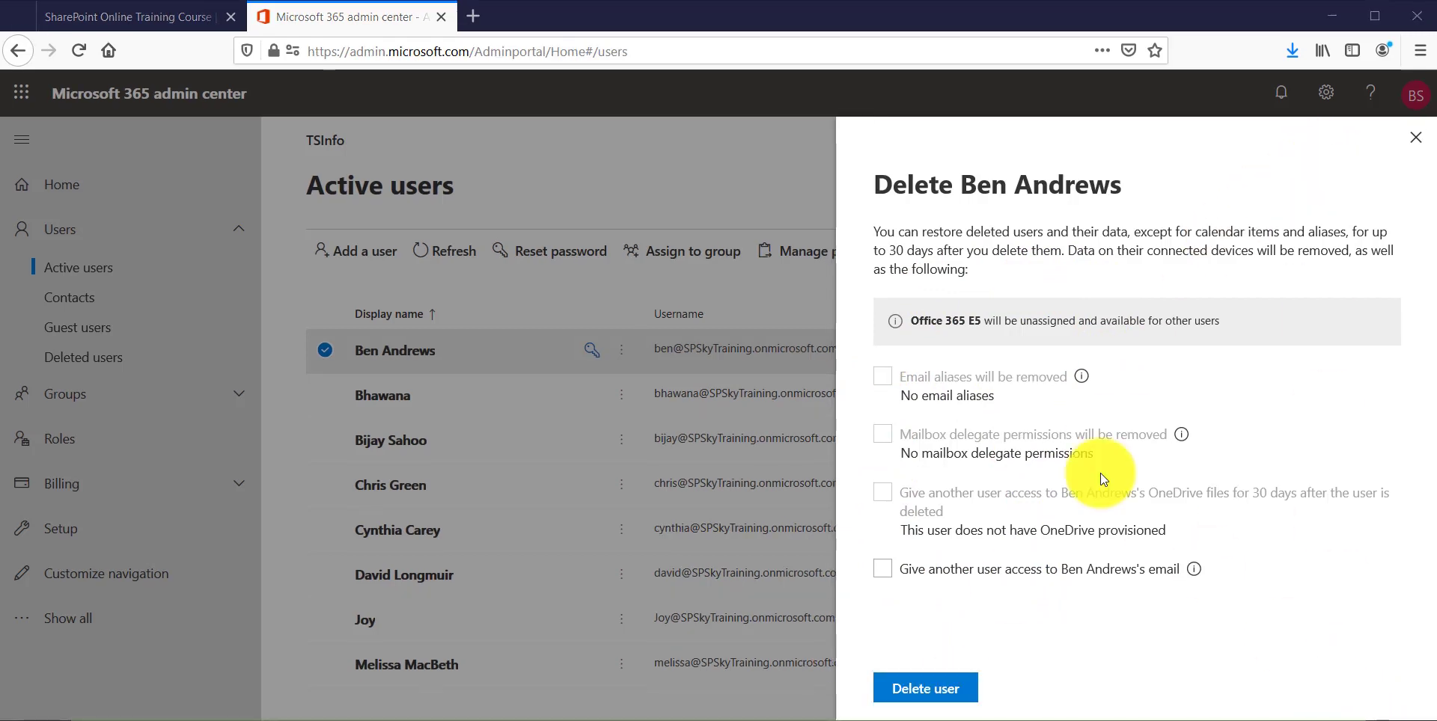
pyautogui.click(1414, 138)
pyautogui.click(621, 350)
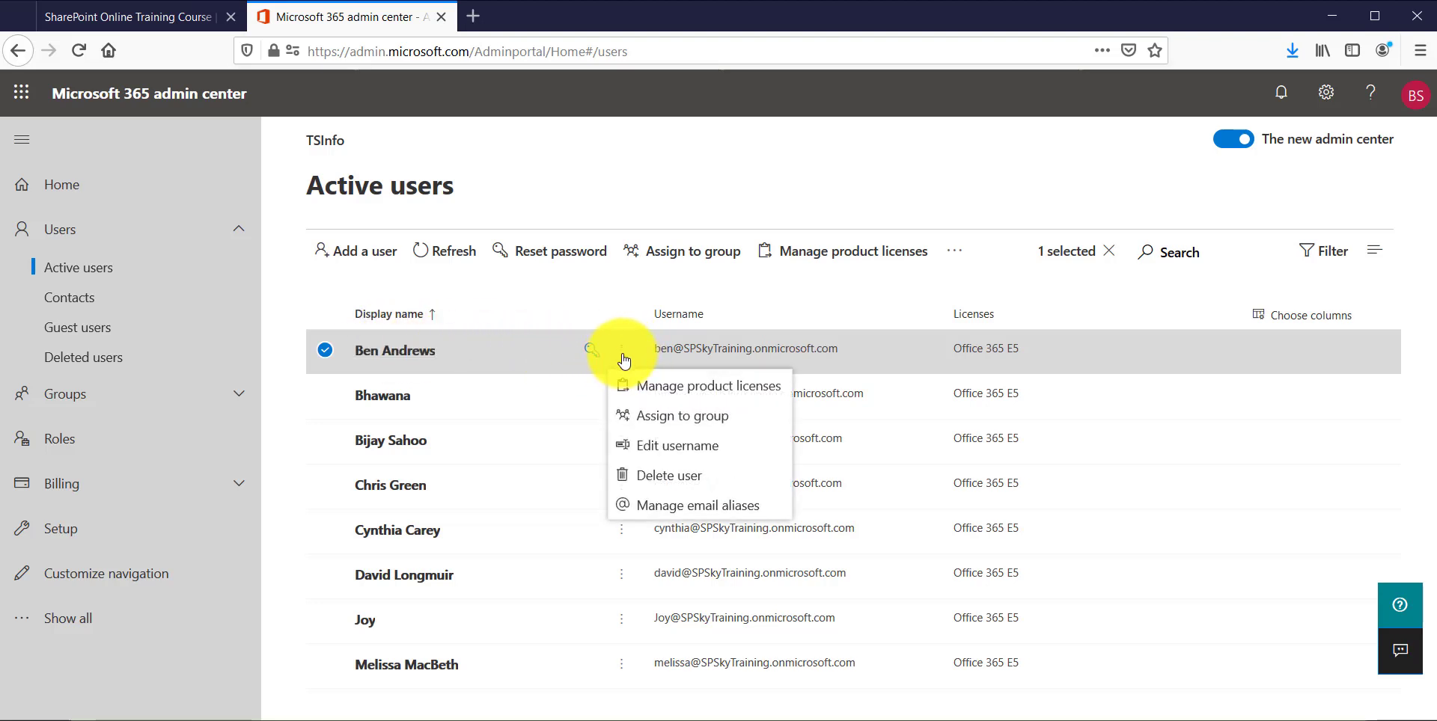
# - Cancel the first user's Delete user panel again and deselect that user
pyautogui.click(651, 476)
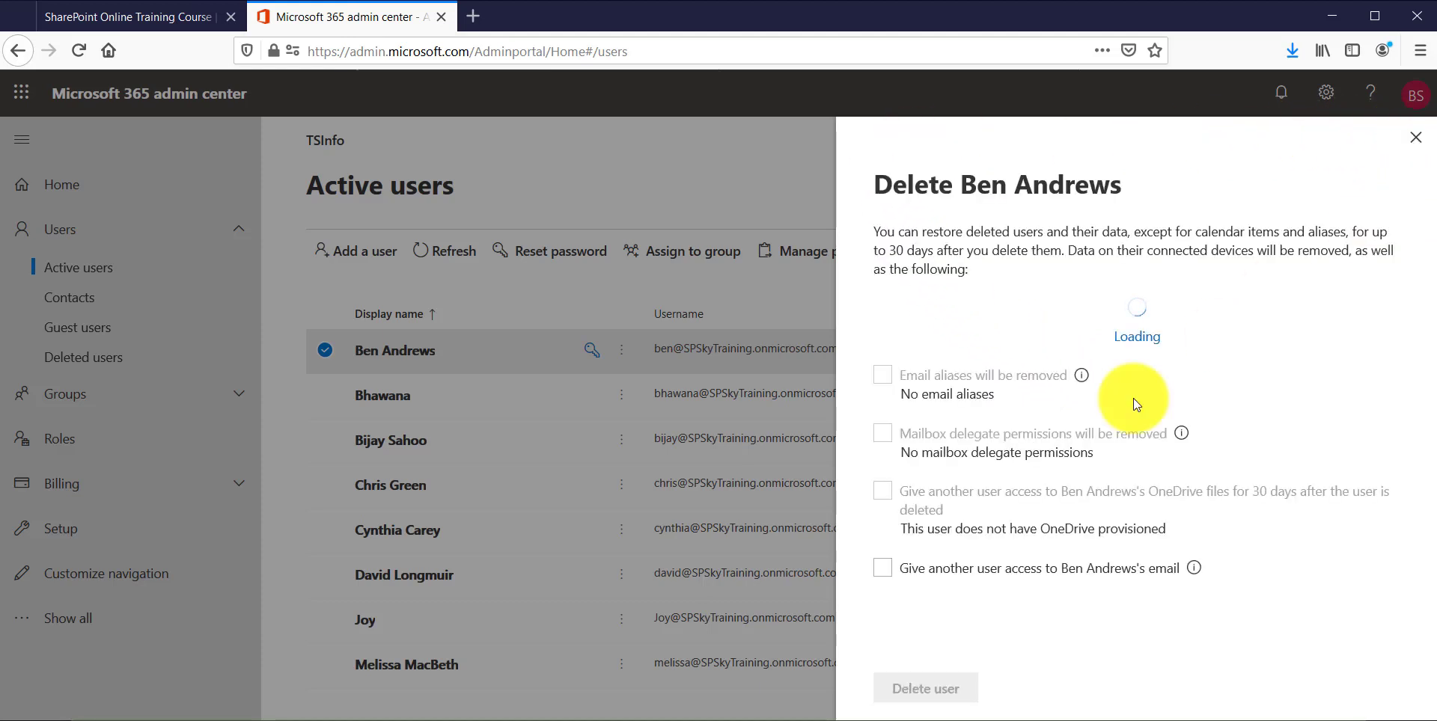
pyautogui.click(1415, 139)
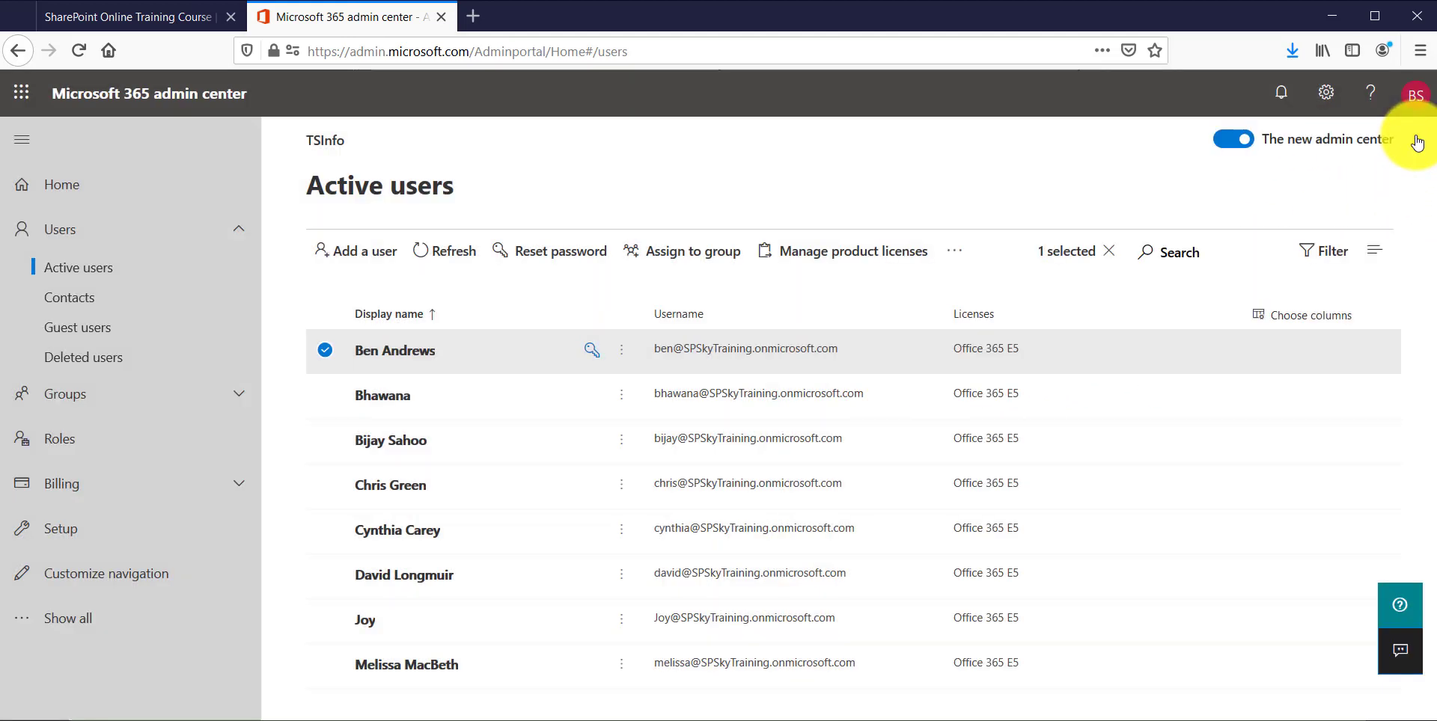
pyautogui.click(325, 350)
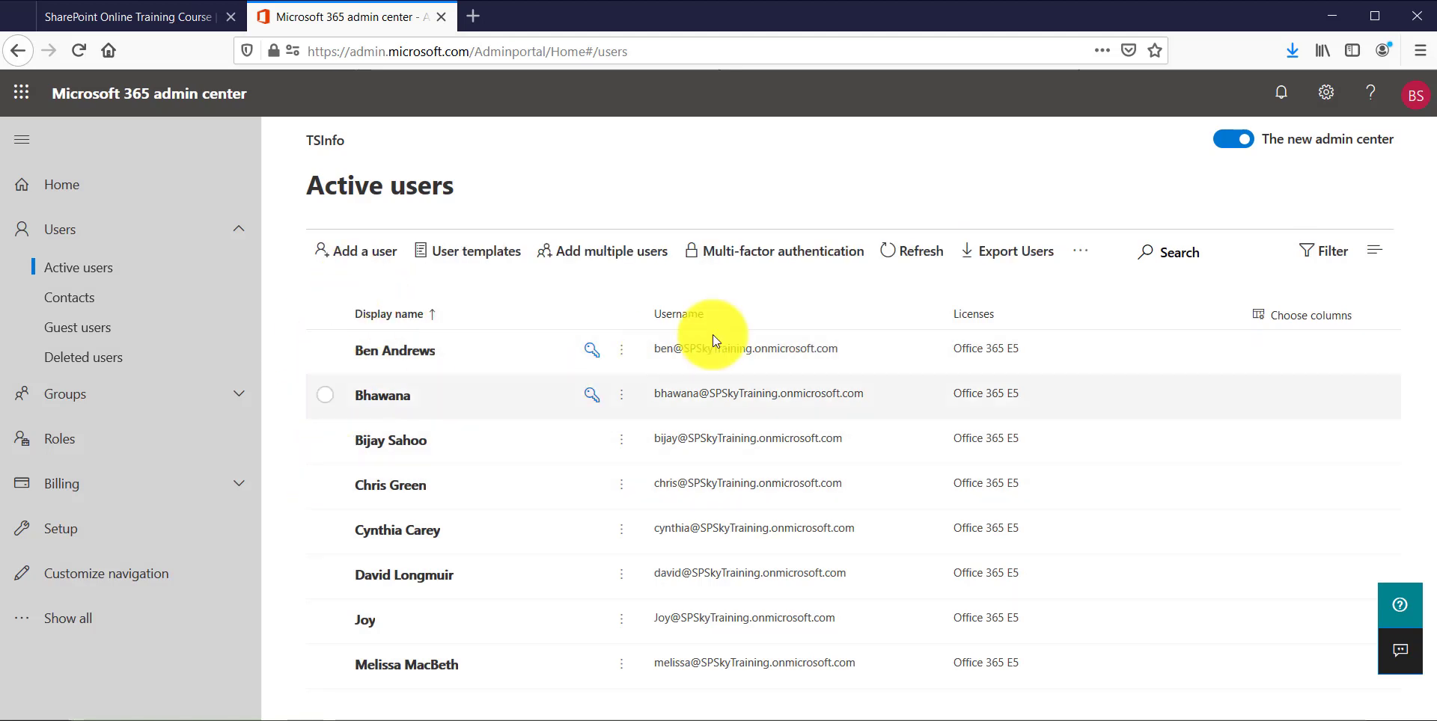
# - Start Delete a user and pick the first and fourth users in the picker
pyautogui.click(1082, 256)
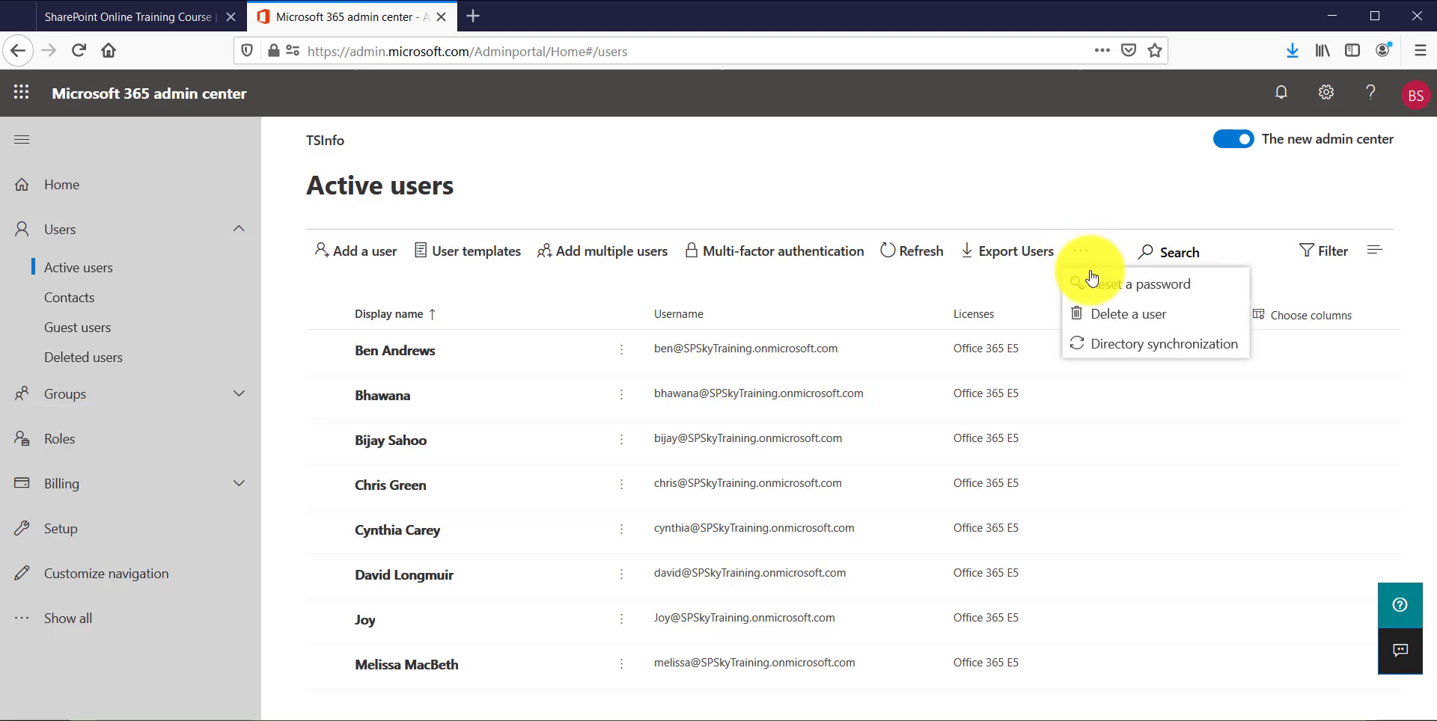
pyautogui.click(1147, 320)
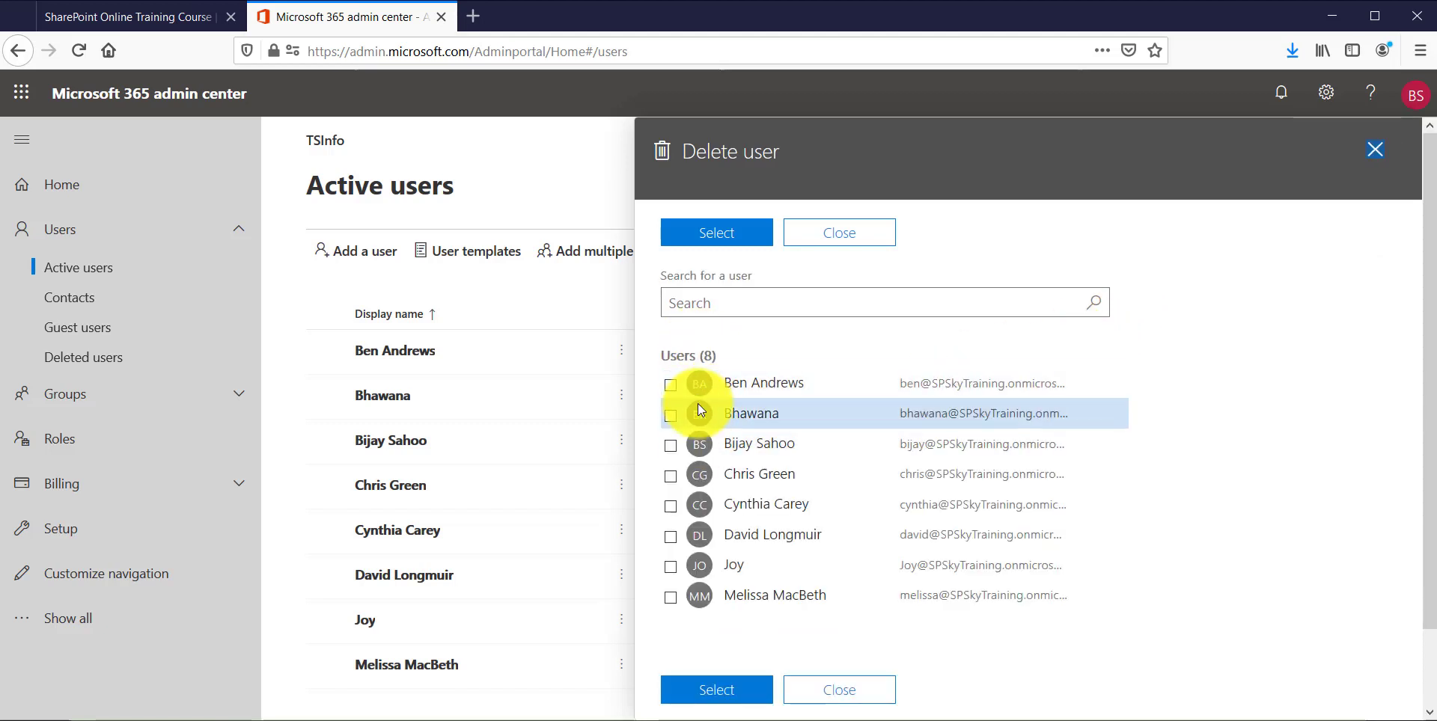
pyautogui.click(680, 383)
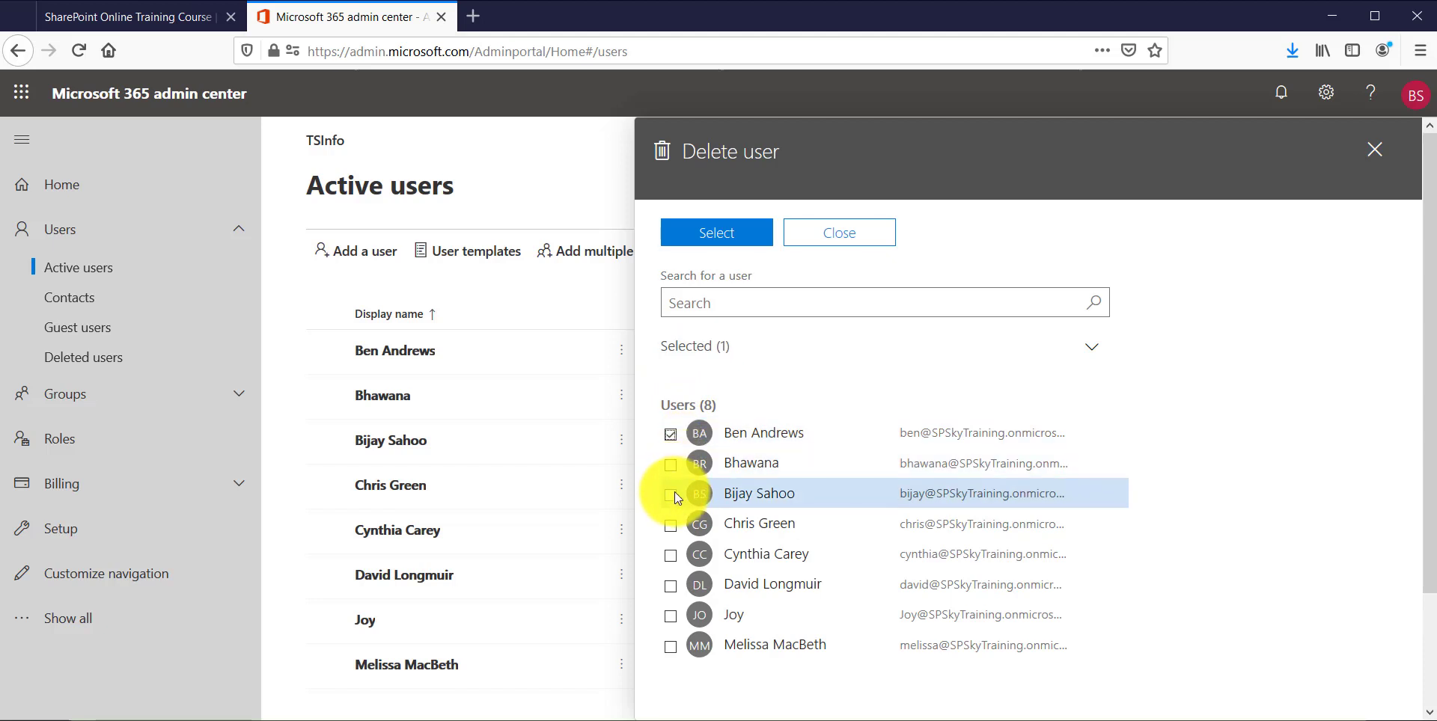
pyautogui.click(672, 527)
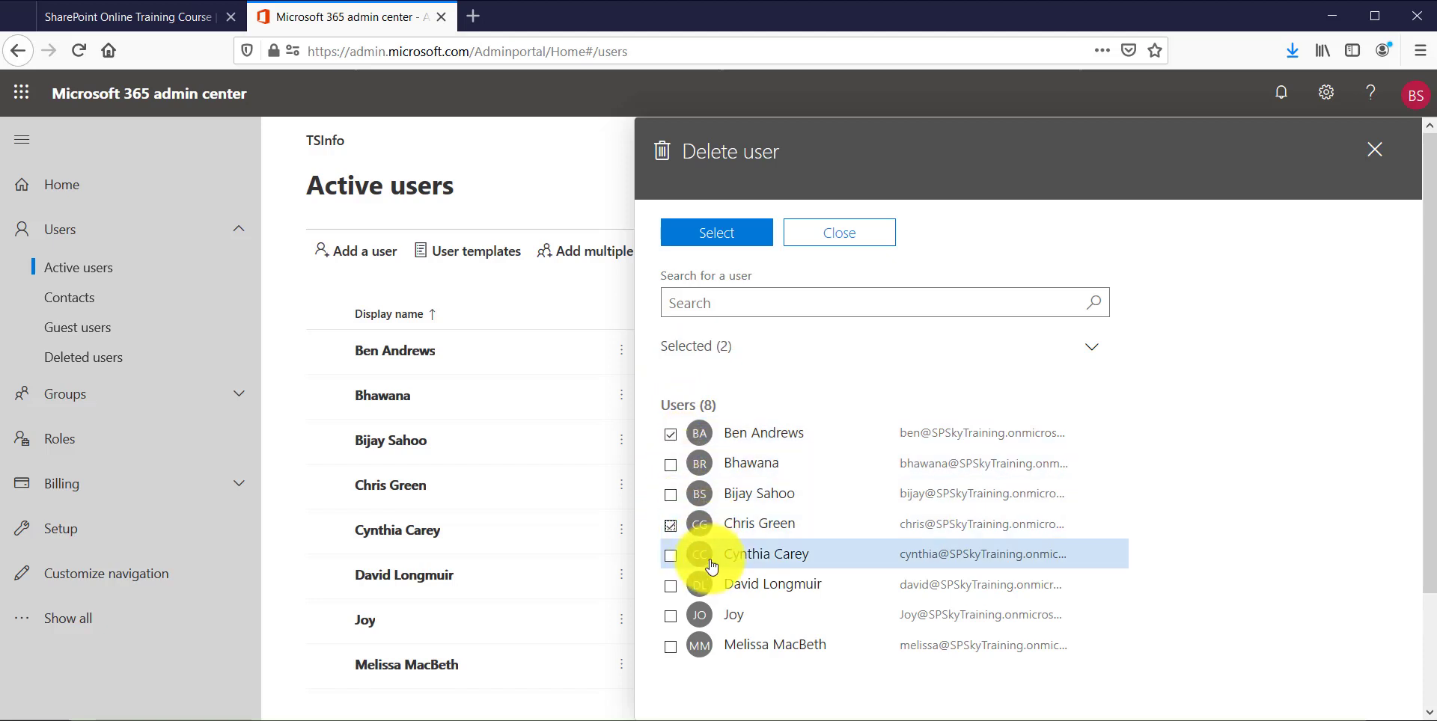
pyautogui.scroll(-3, 707, 569)
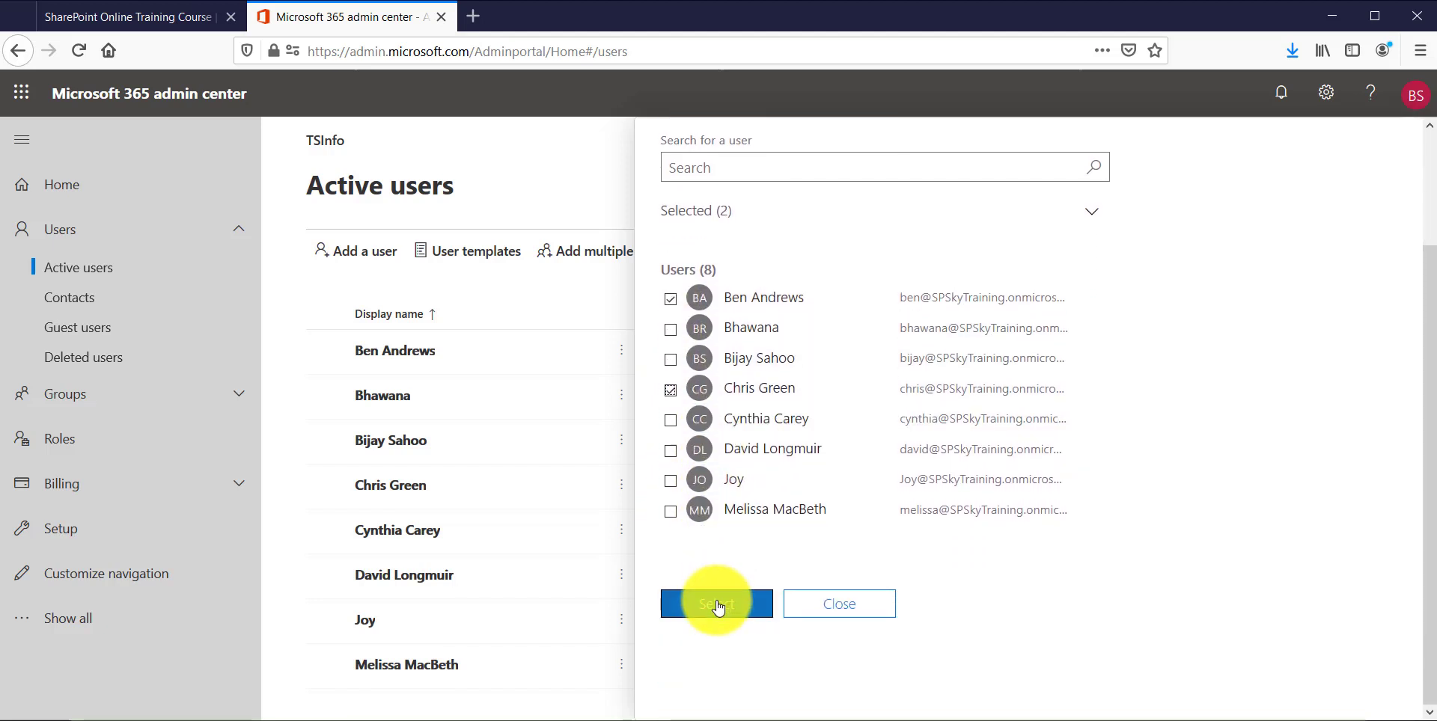
pyautogui.click(717, 605)
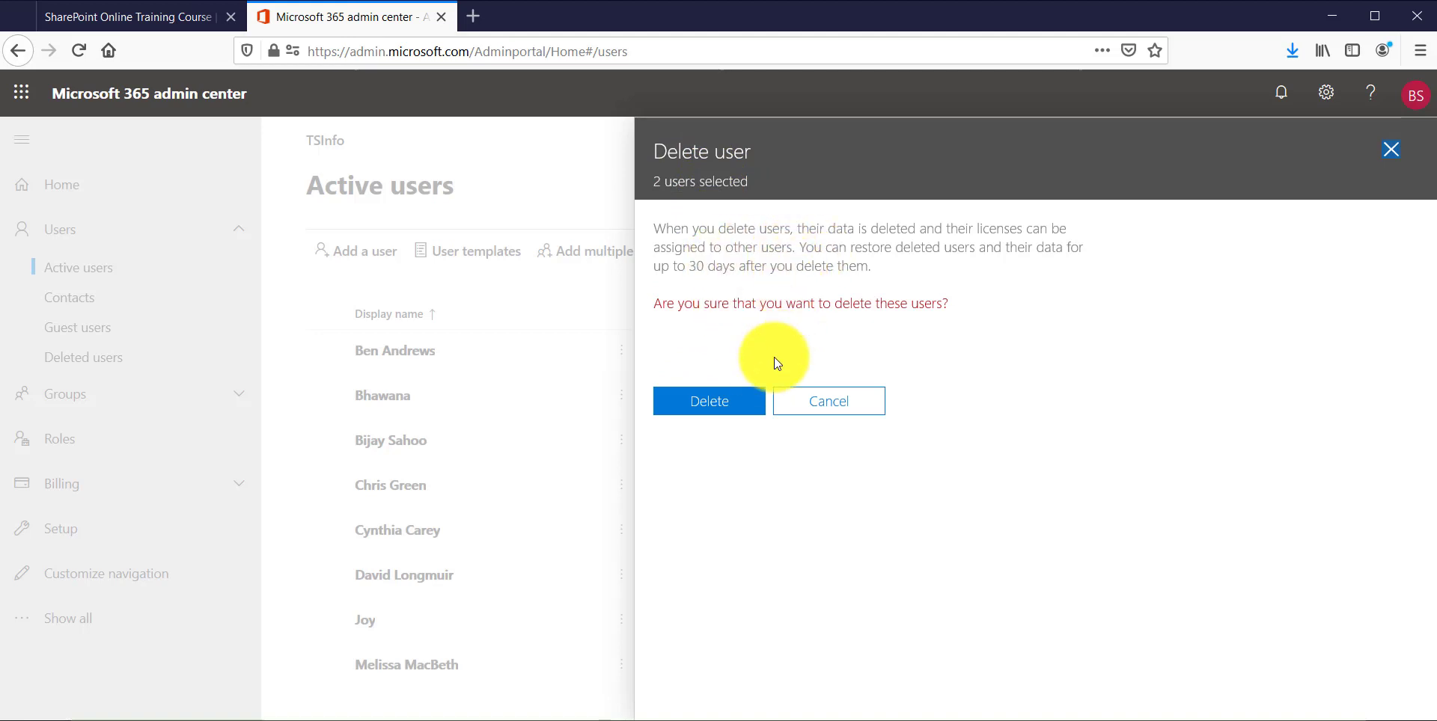
# - Confirm deleting both users, close the results, and go to Deleted users
pyautogui.click(718, 412)
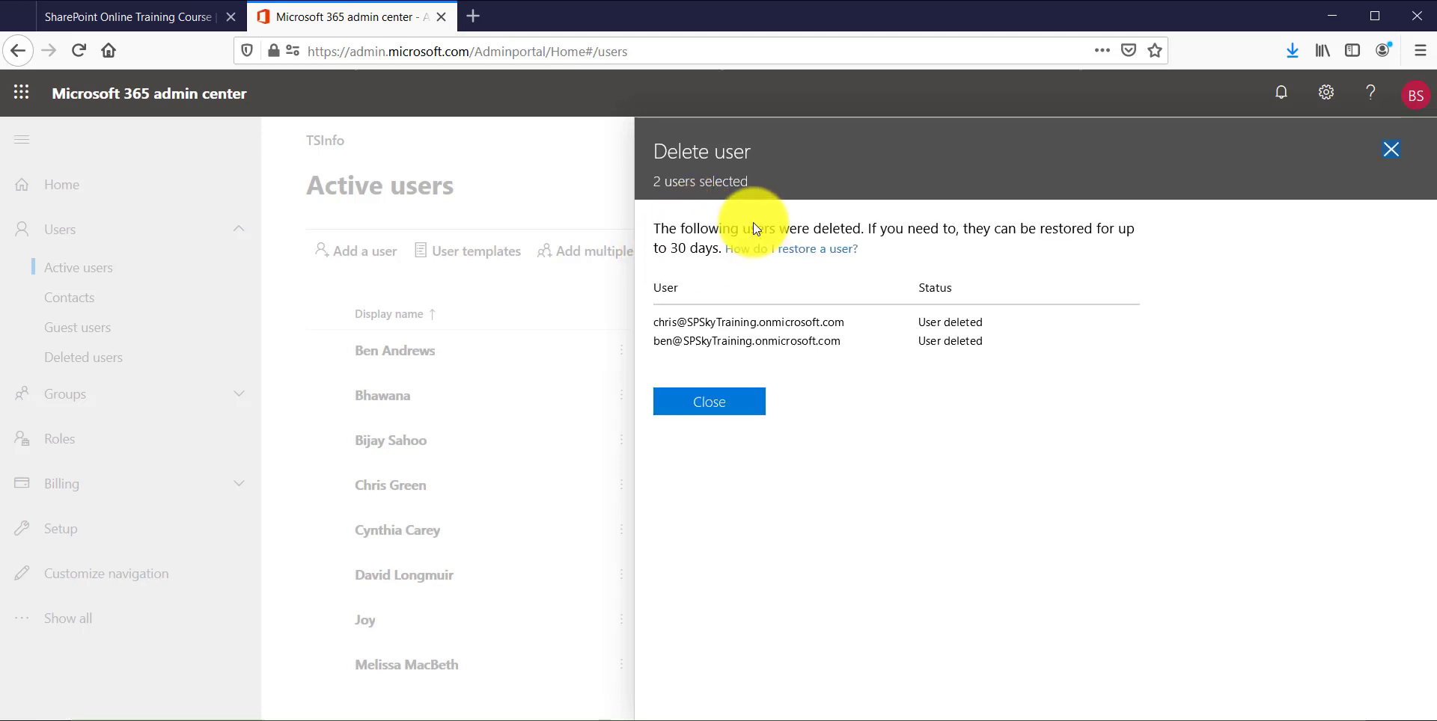
pyautogui.click(712, 404)
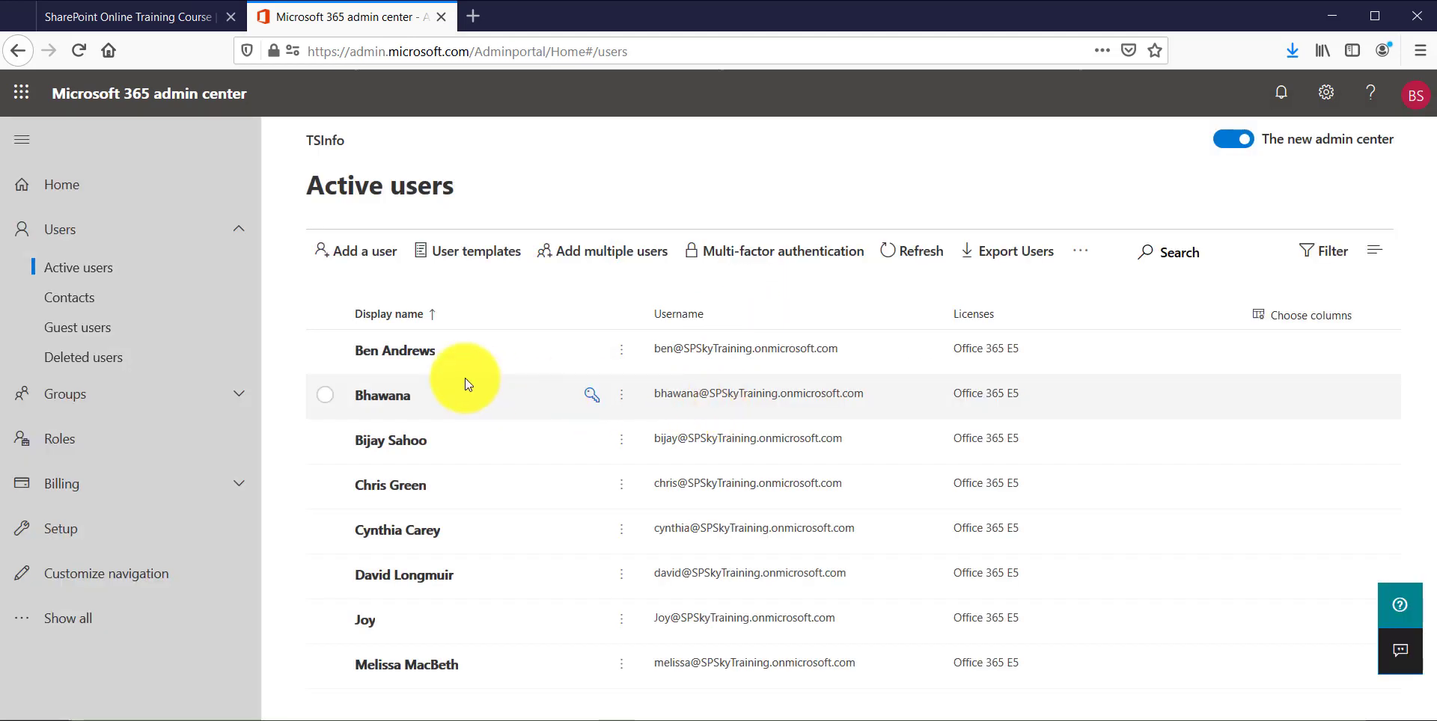
pyautogui.click(77, 366)
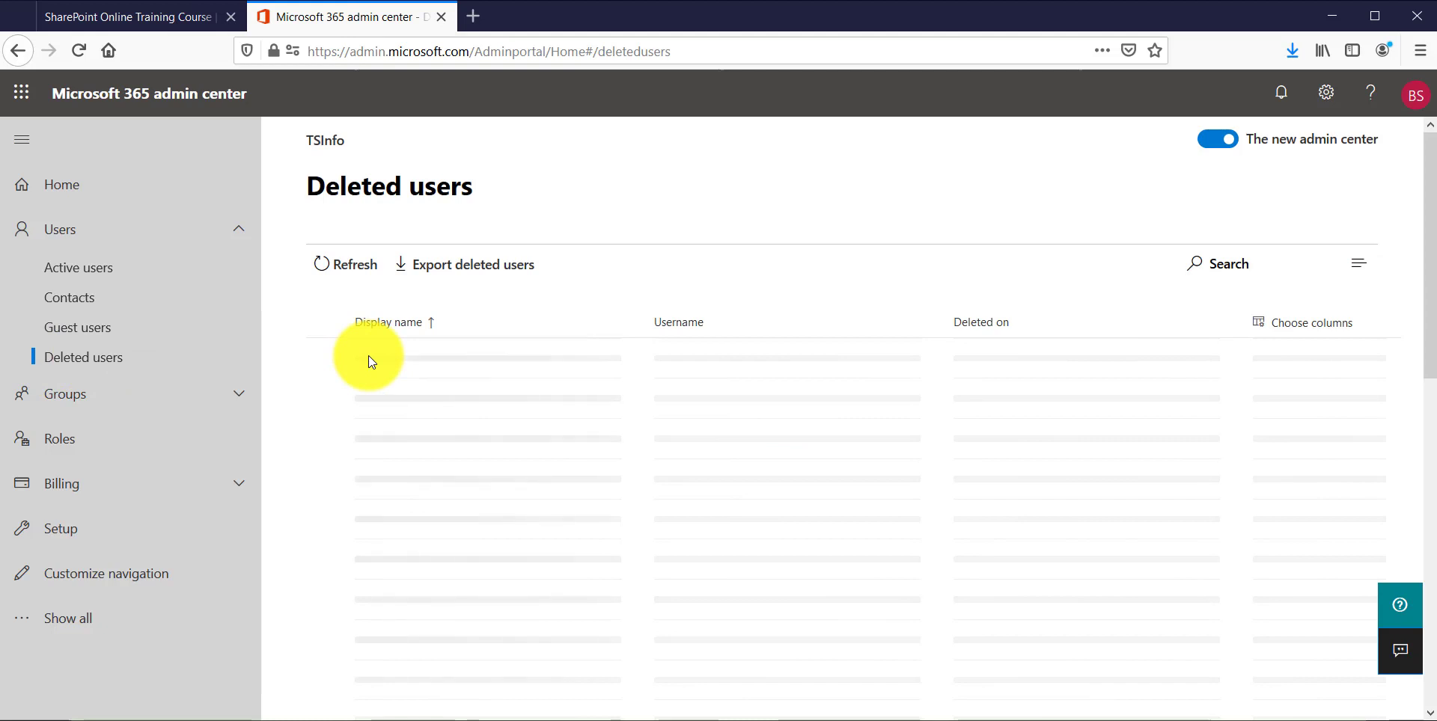
# - Restore the first deleted user with an auto-generated password and close the panel
pyautogui.click(325, 359)
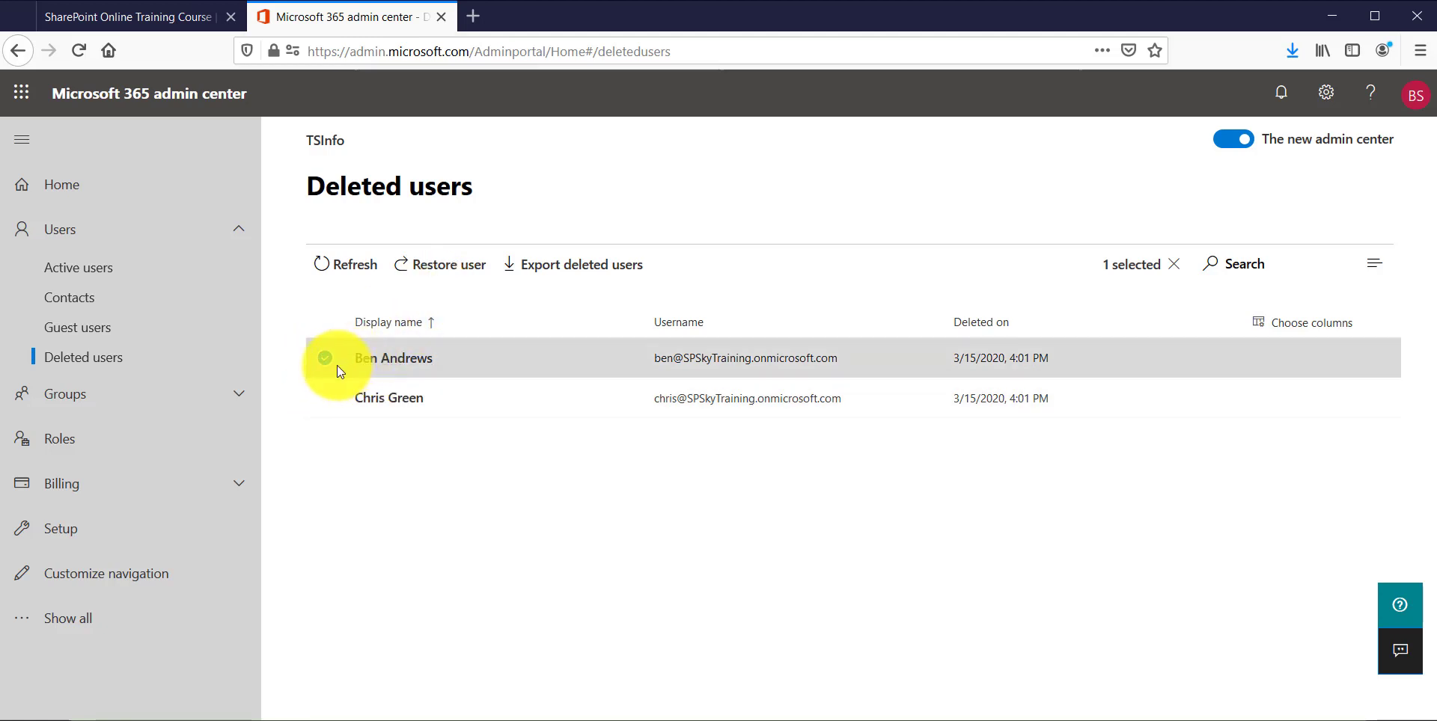
pyautogui.click(423, 273)
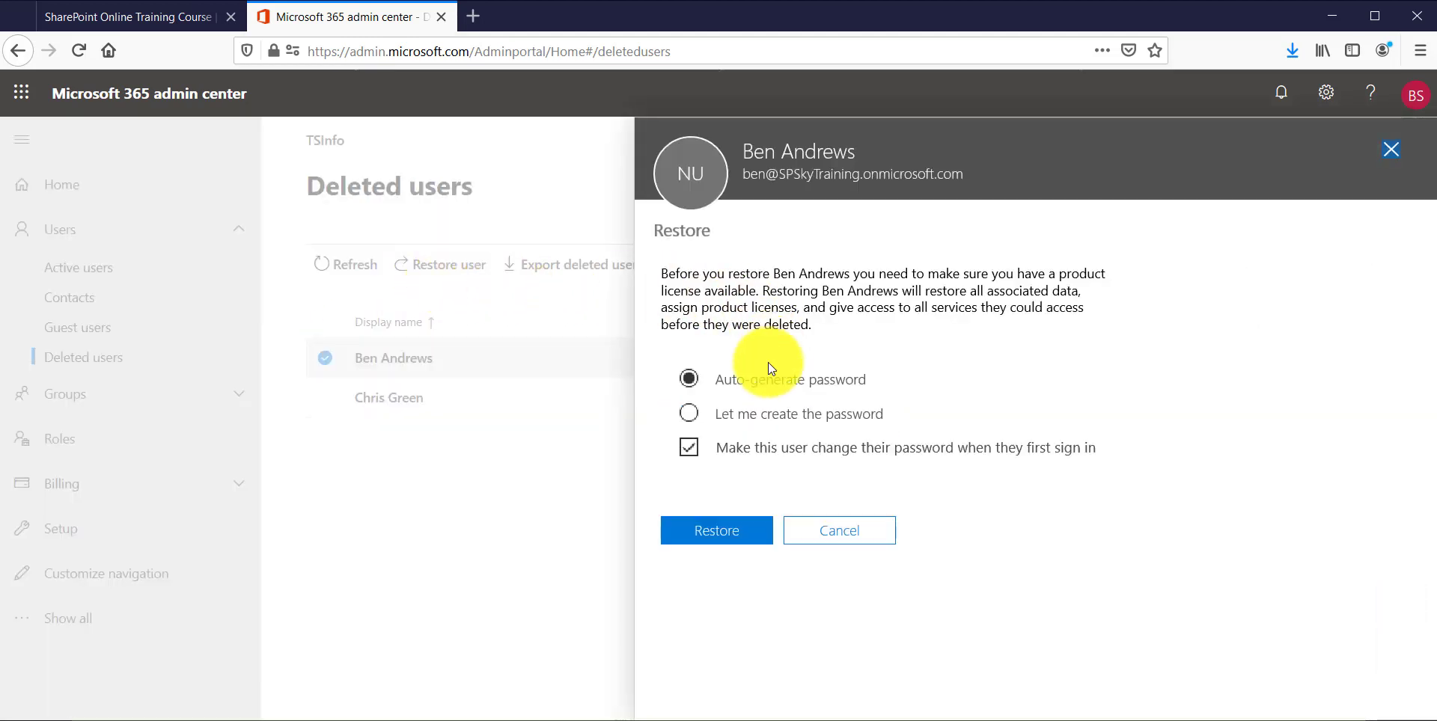
pyautogui.click(727, 518)
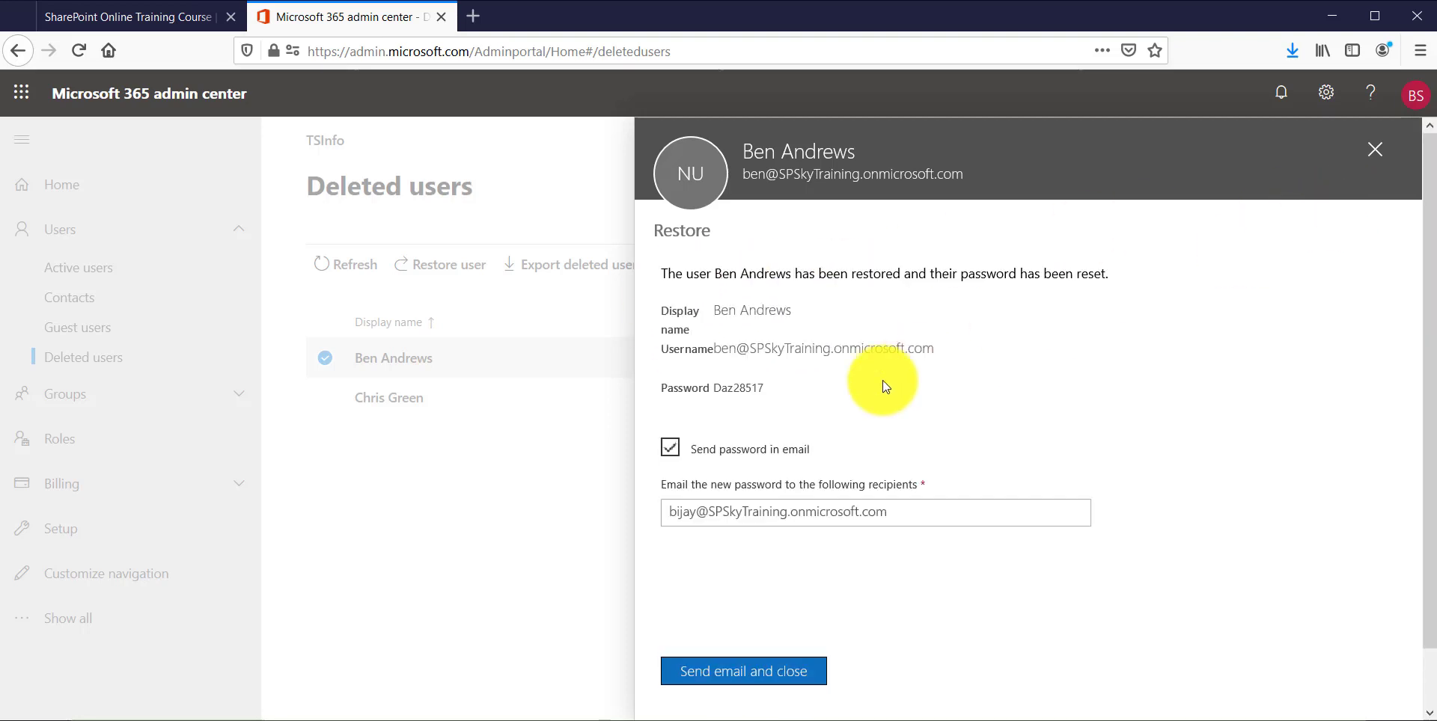
pyautogui.click(1374, 149)
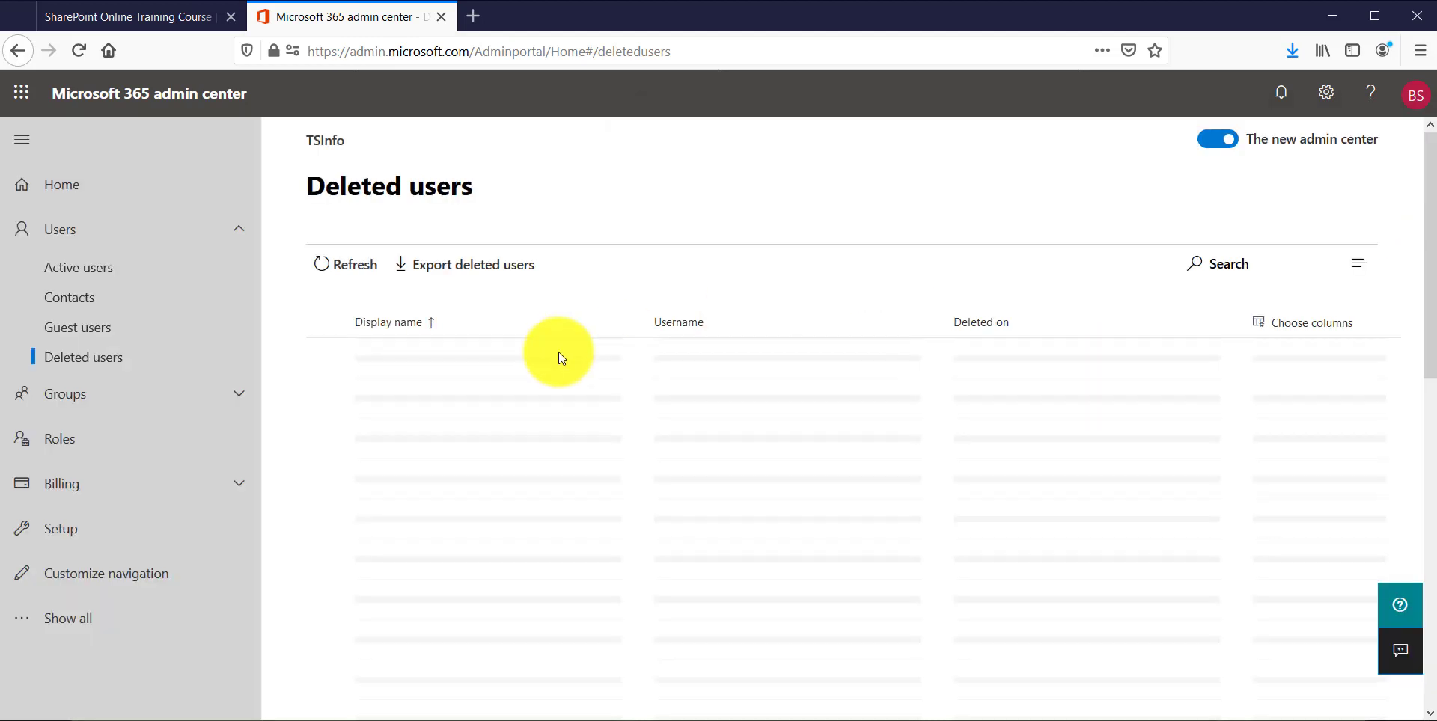
# - Open the fifth active user's details, then back out of its Delete user panel
pyautogui.click(58, 269)
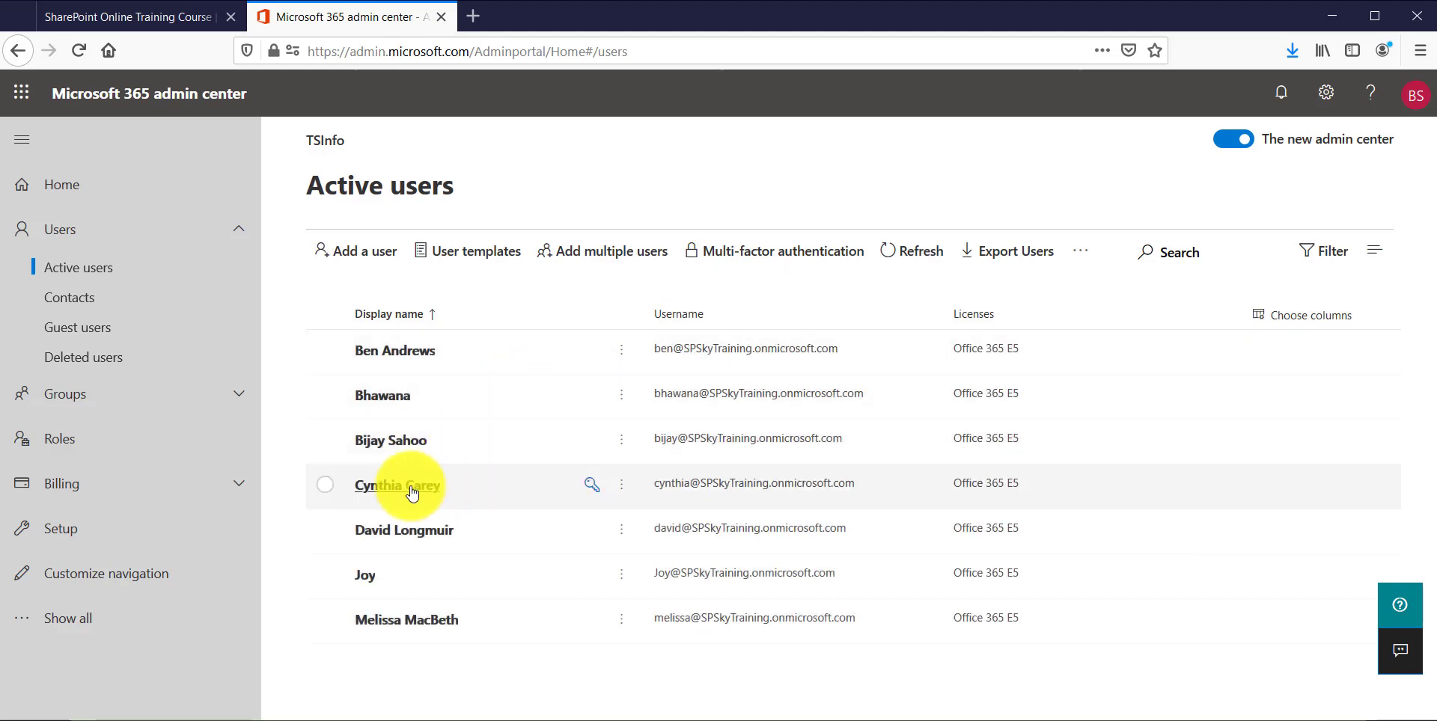
pyautogui.click(387, 533)
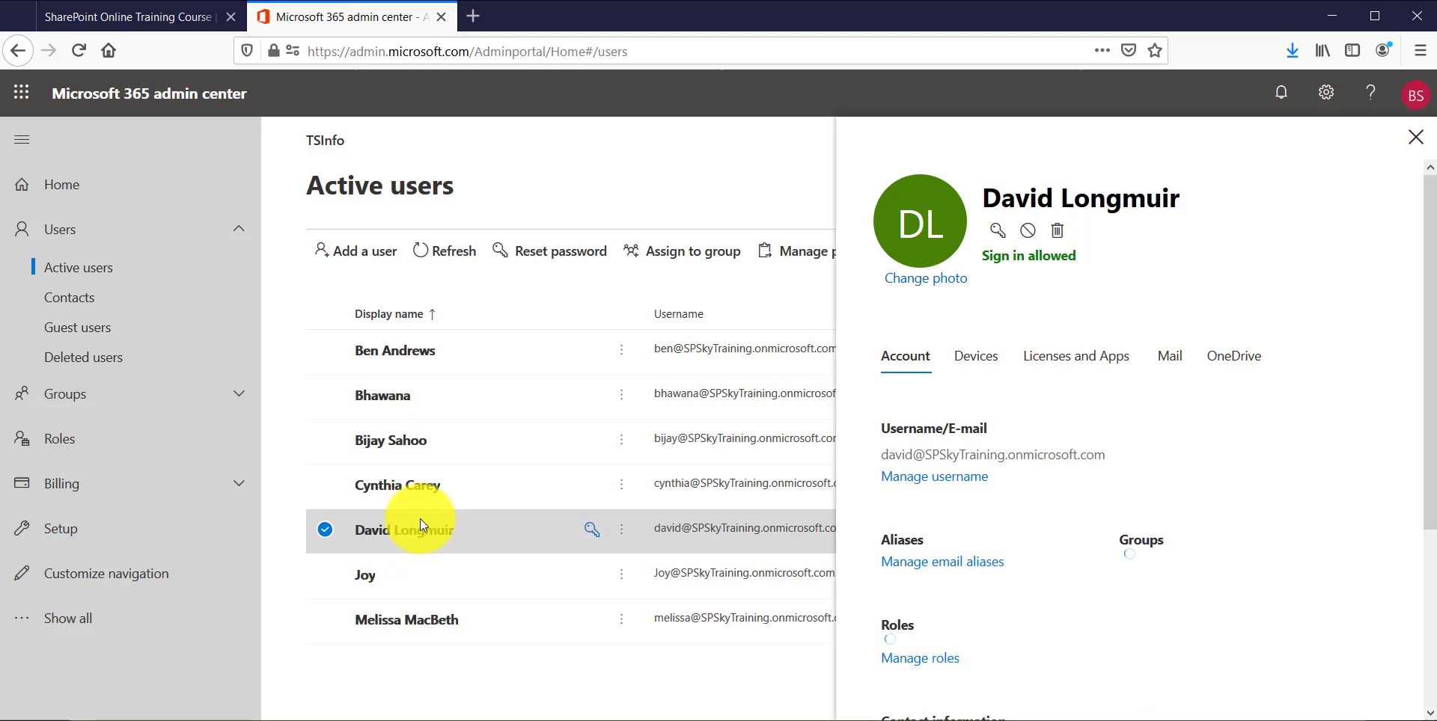
pyautogui.click(1057, 240)
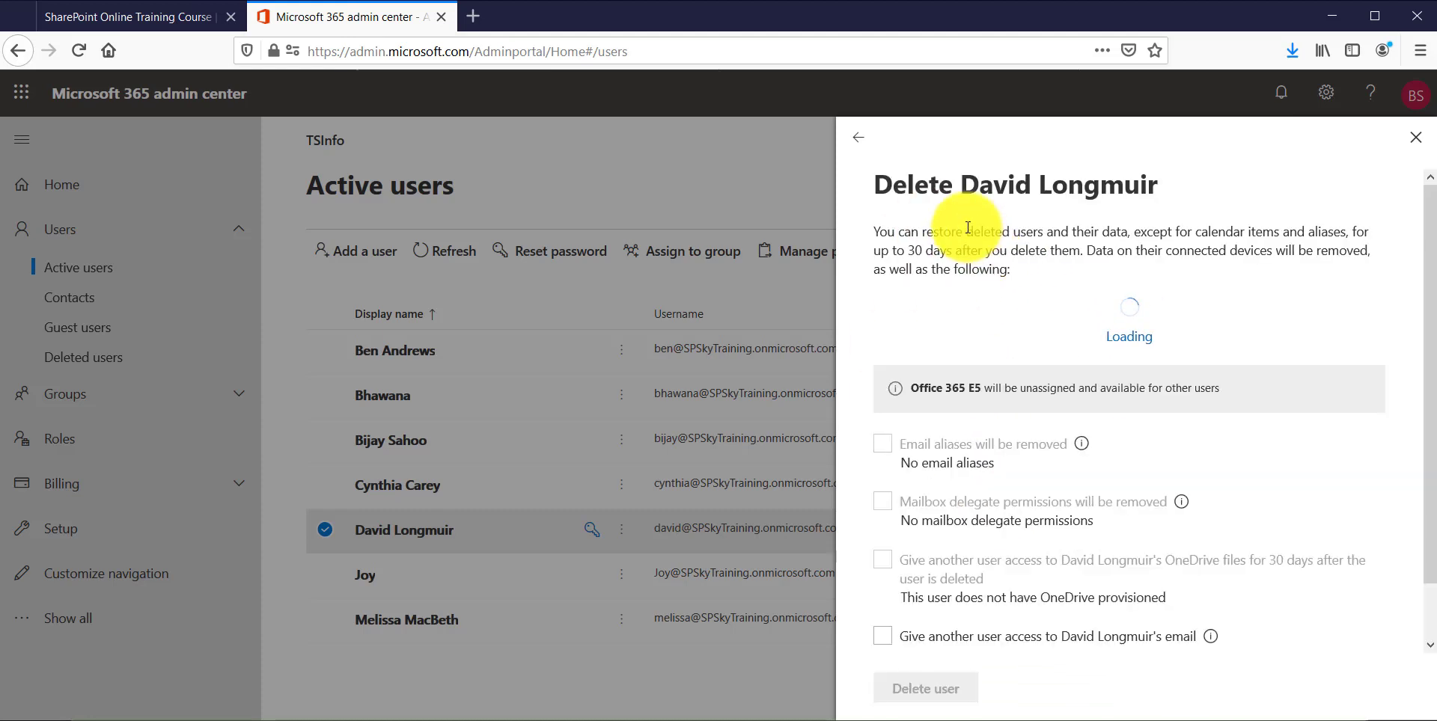
pyautogui.click(858, 141)
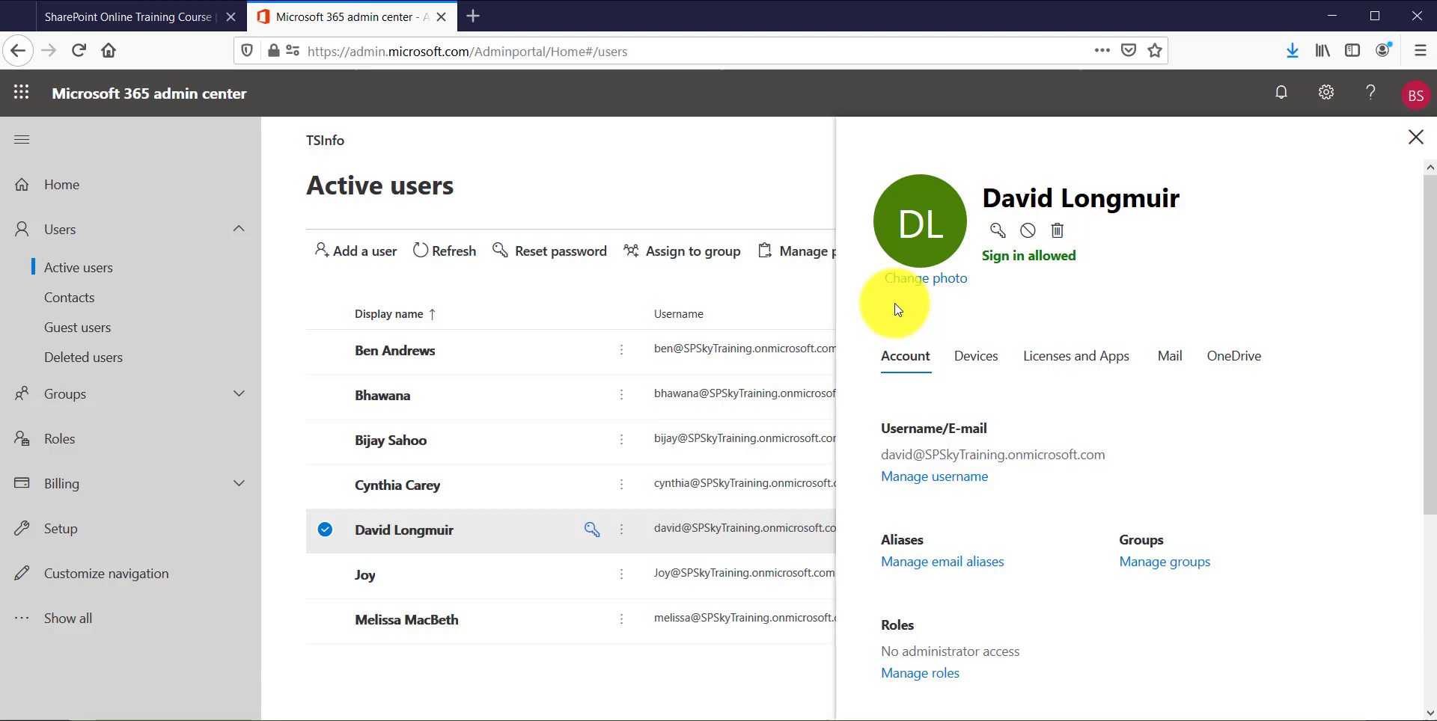
# - Turn on 'Block this user from signing in' for the fifth active user and save the change
pyautogui.click(1025, 231)
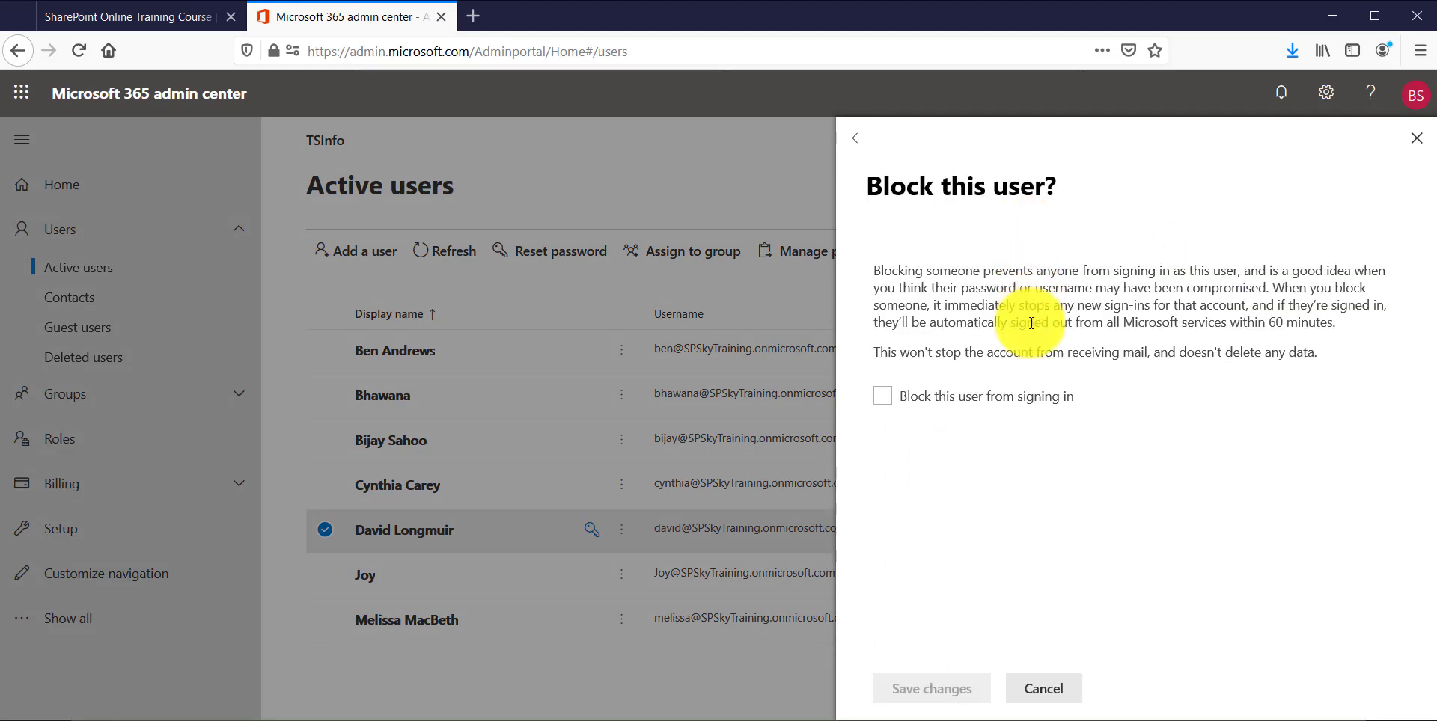
pyautogui.click(890, 403)
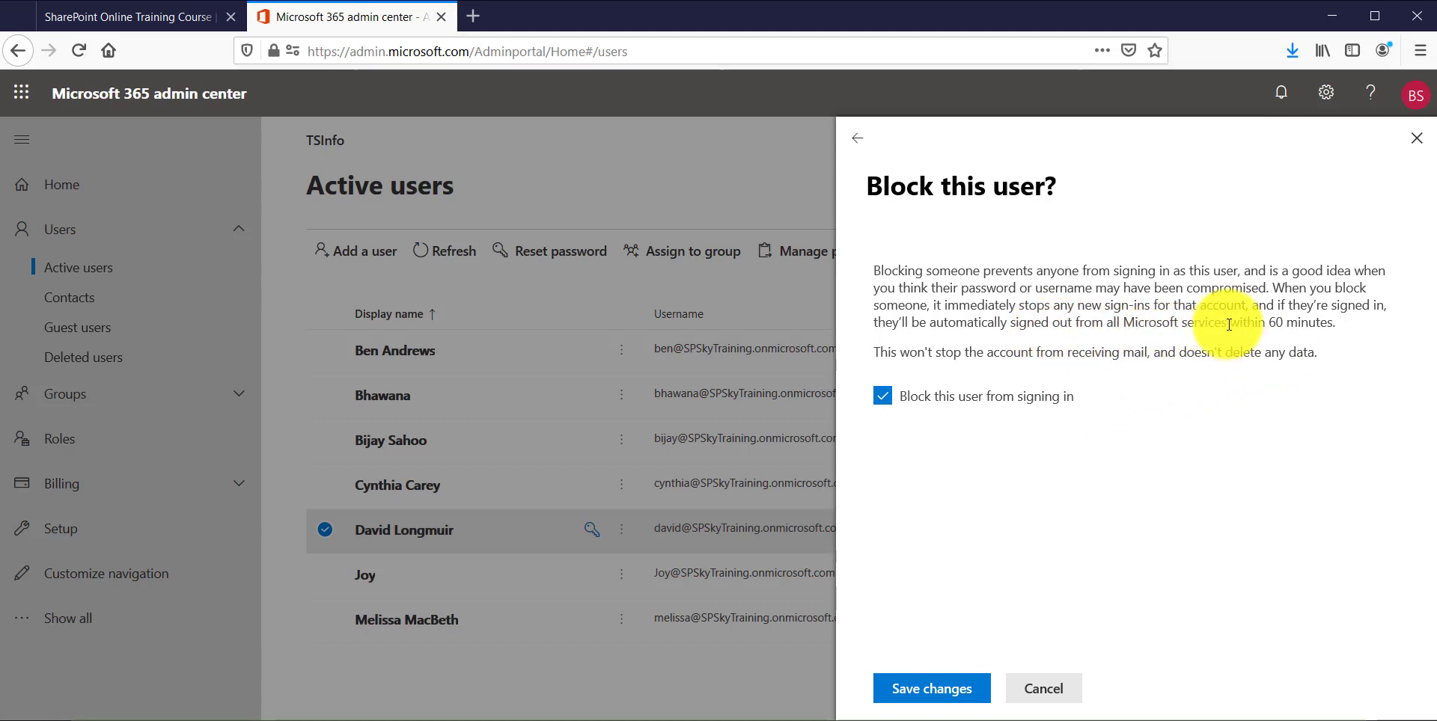
pyautogui.moveTo(1240, 324); pyautogui.dragTo(1304, 323)
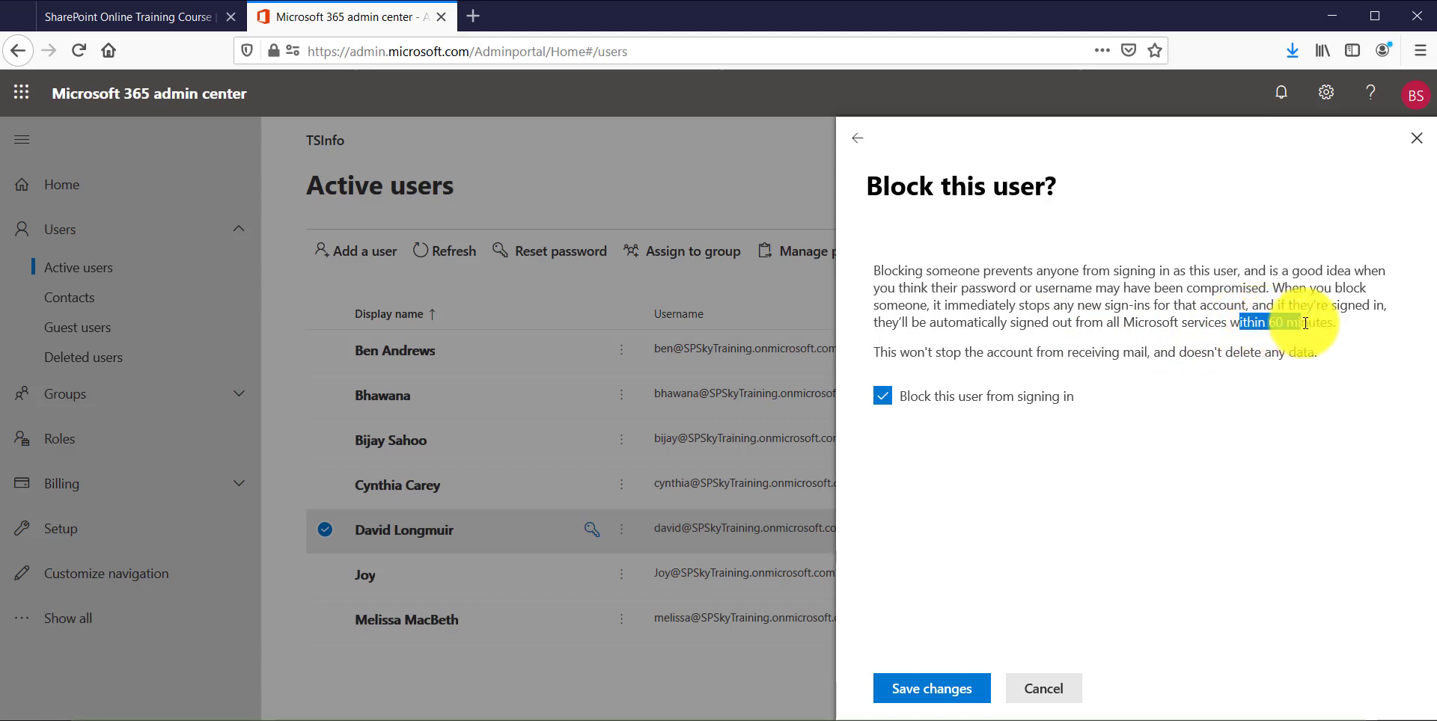
pyautogui.click(936, 694)
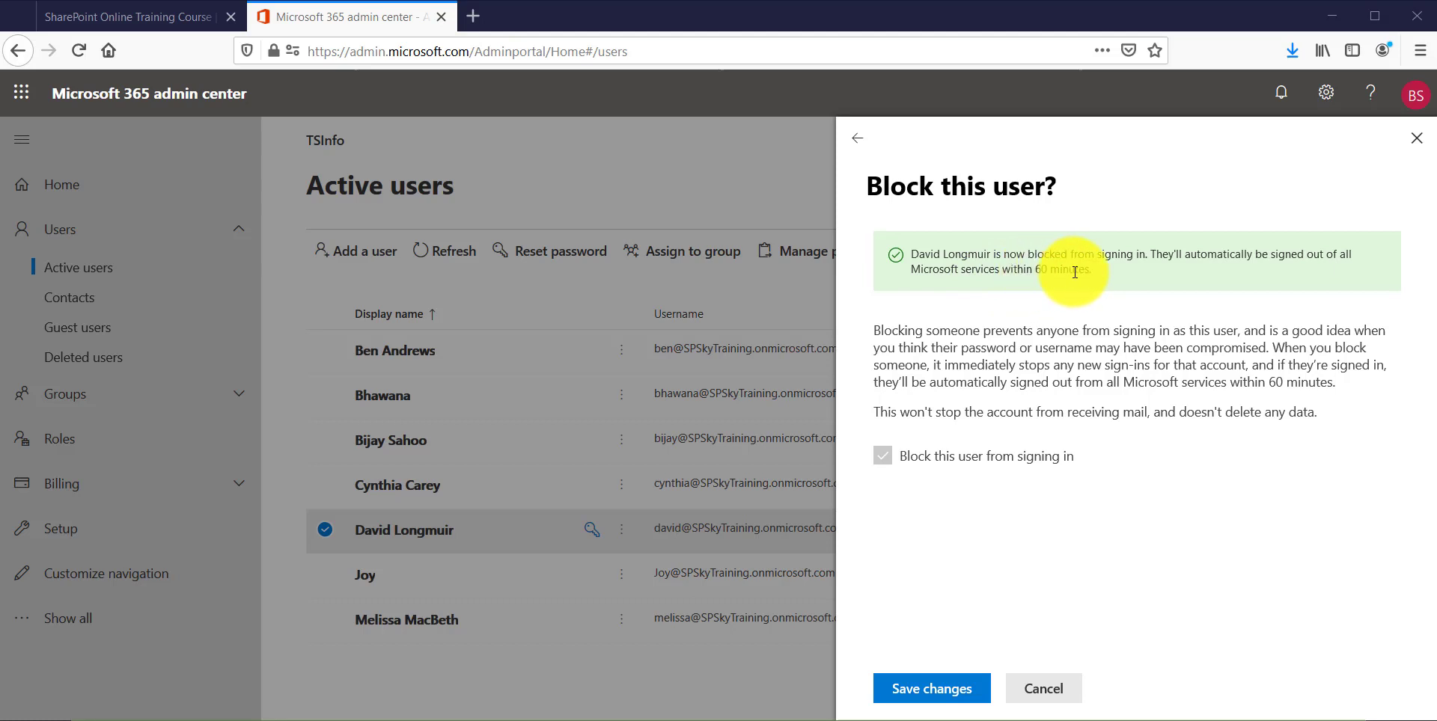
pyautogui.click(1419, 139)
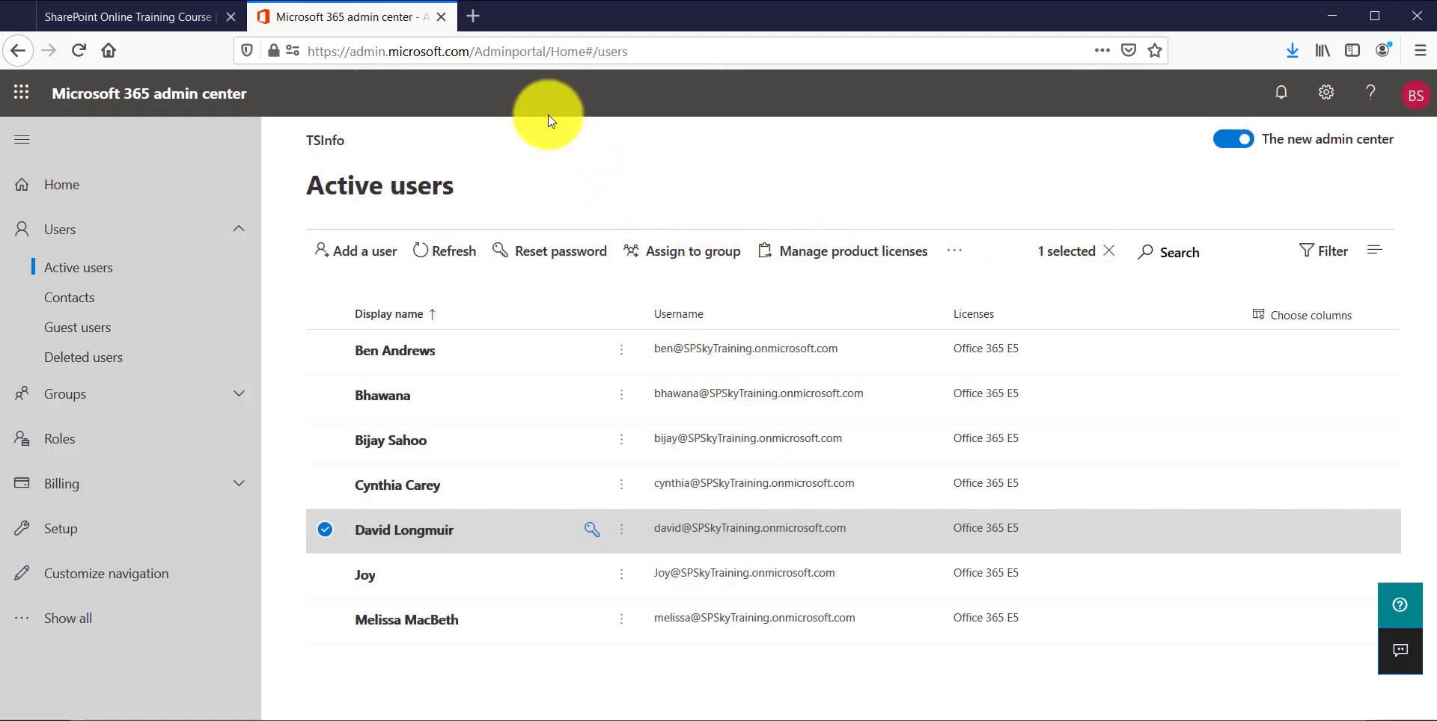
# - Refresh Active users and reopen the user's details, now showing 'Sign in blocked'
pyautogui.click(591, 51)
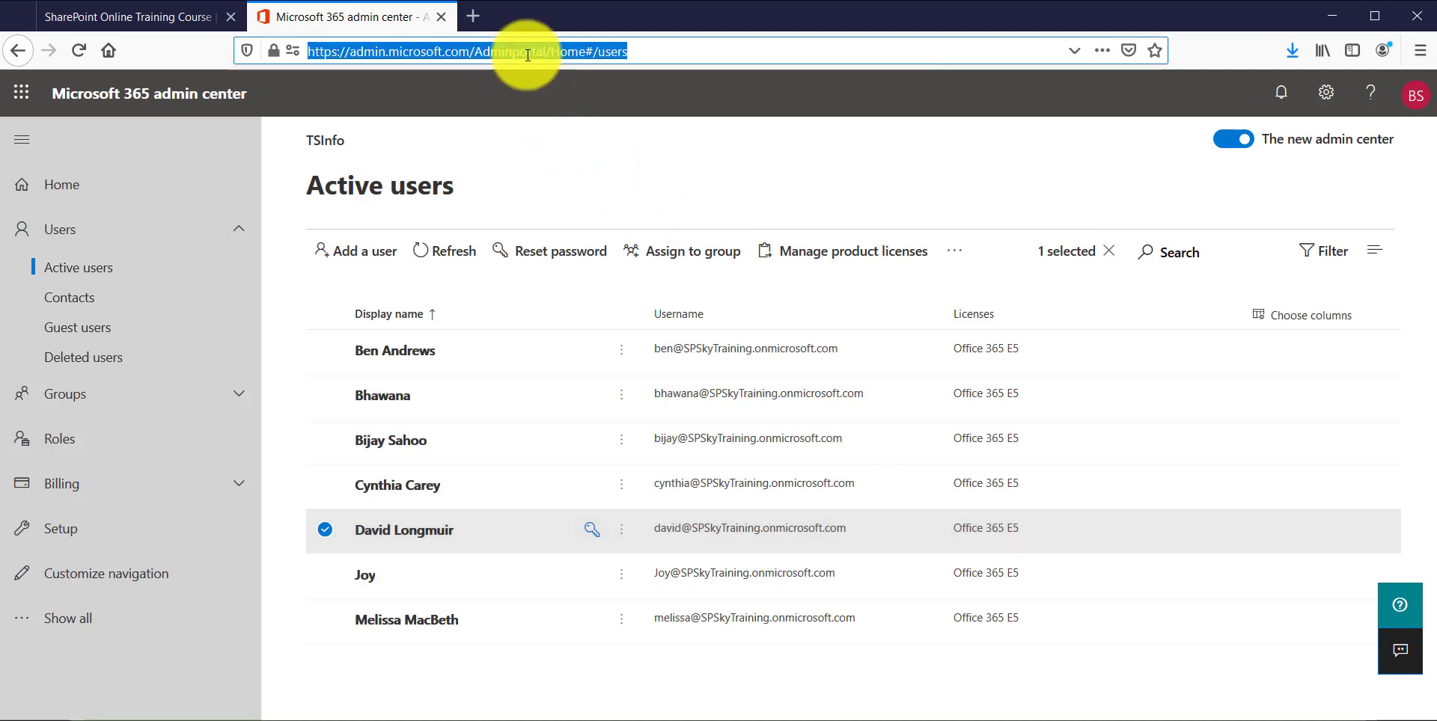
pyautogui.click(78, 292)
pyautogui.click(80, 274)
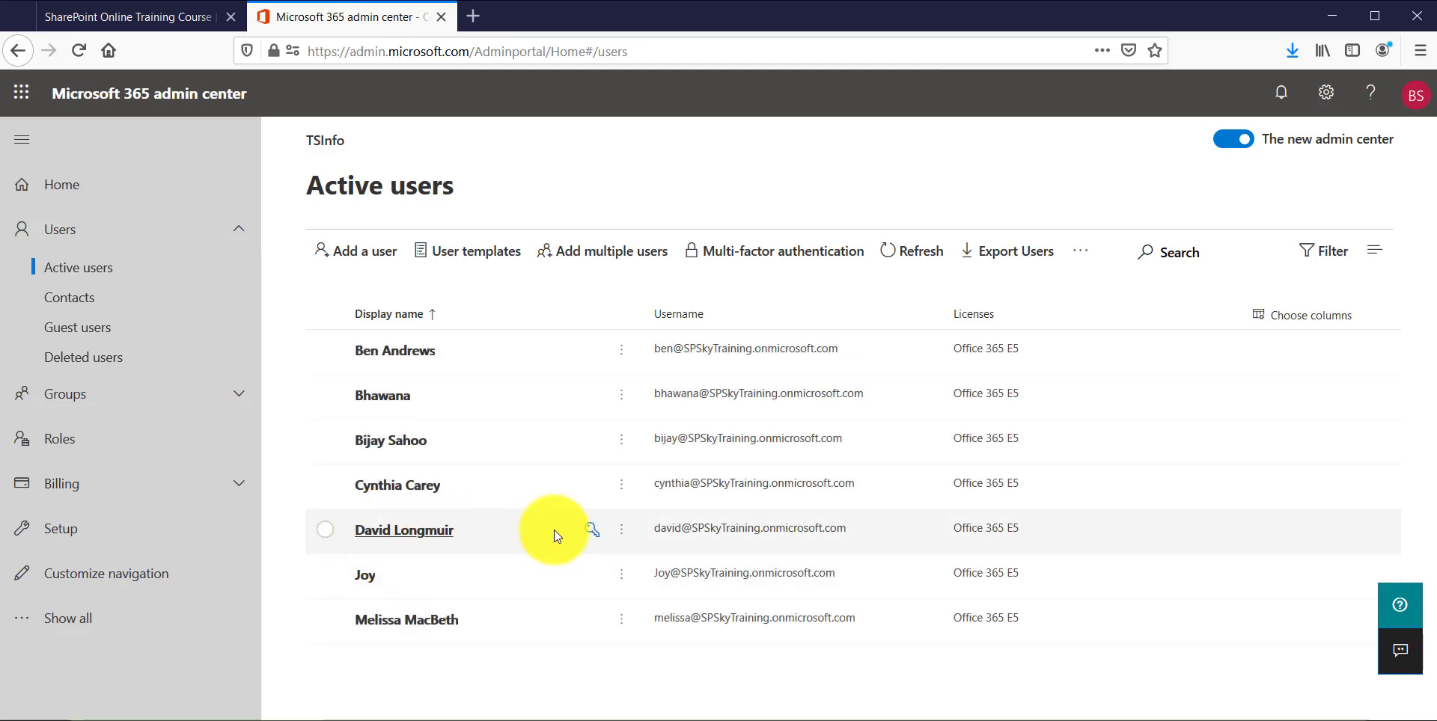
pyautogui.click(395, 533)
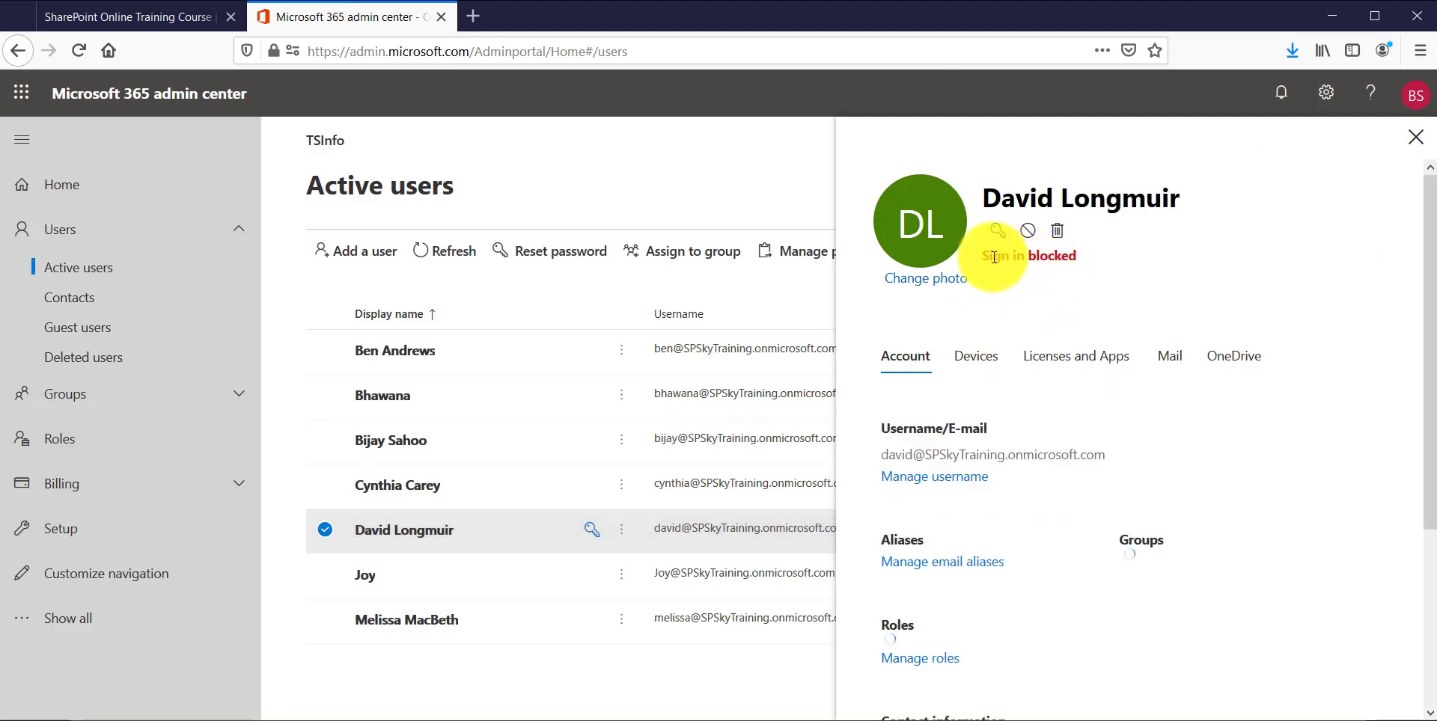
pyautogui.moveTo(981, 256); pyautogui.dragTo(1079, 262)
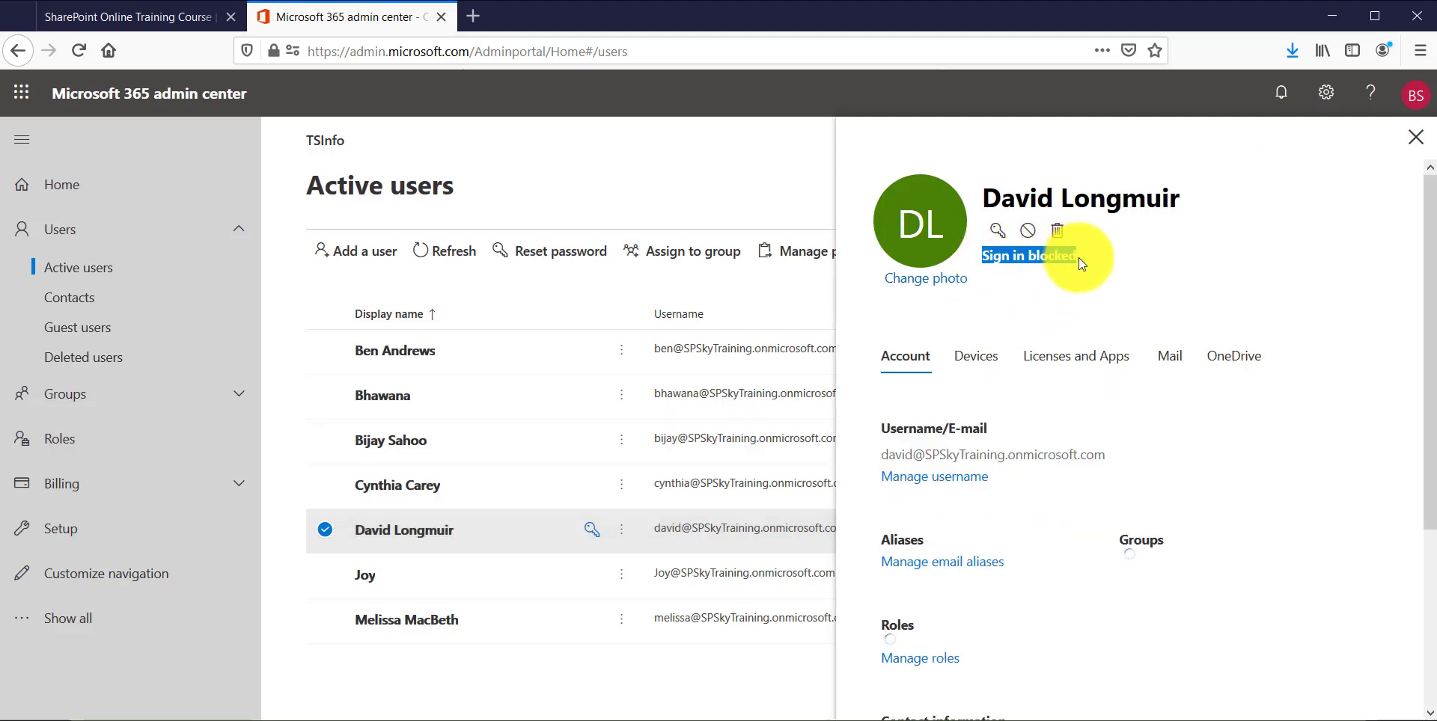
pyautogui.click(1082, 287)
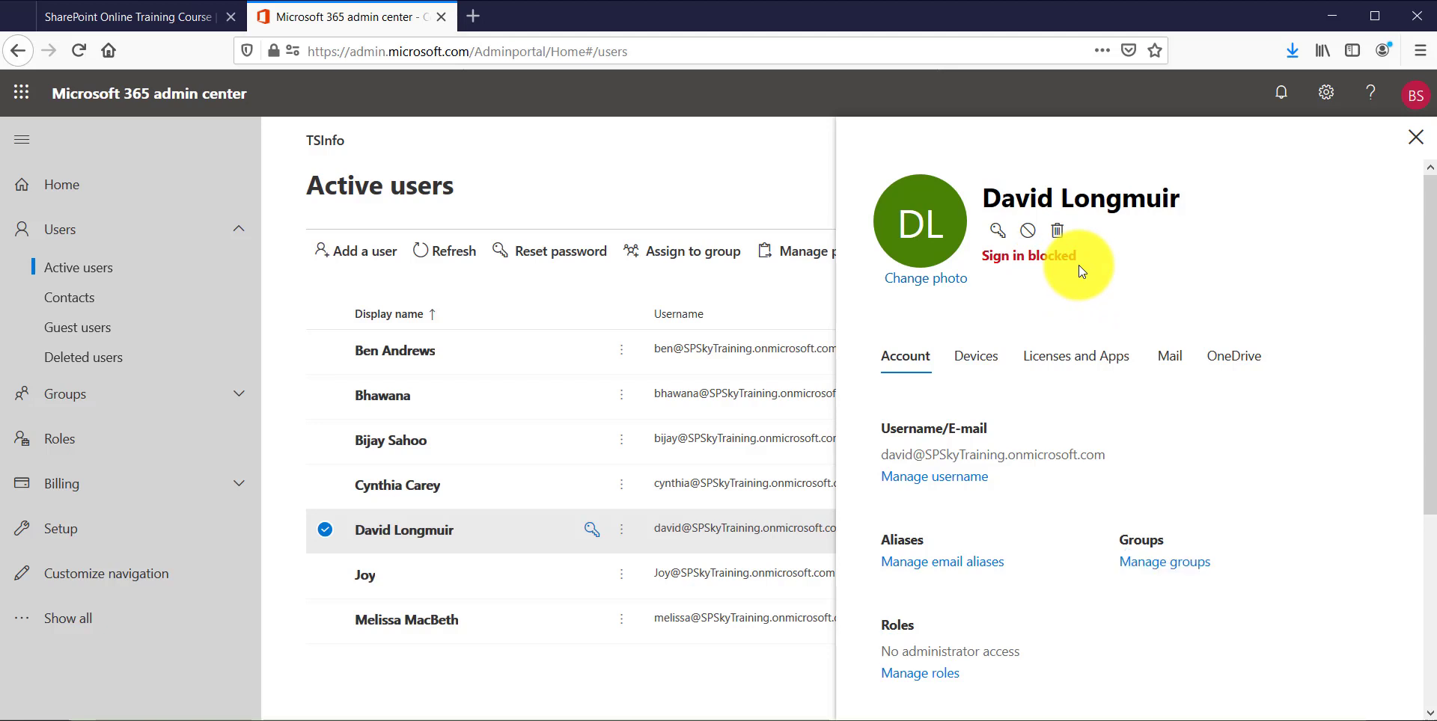
# - Untick 'Block this user from signing in' and save, confirming the user is unblocked
pyautogui.click(1027, 232)
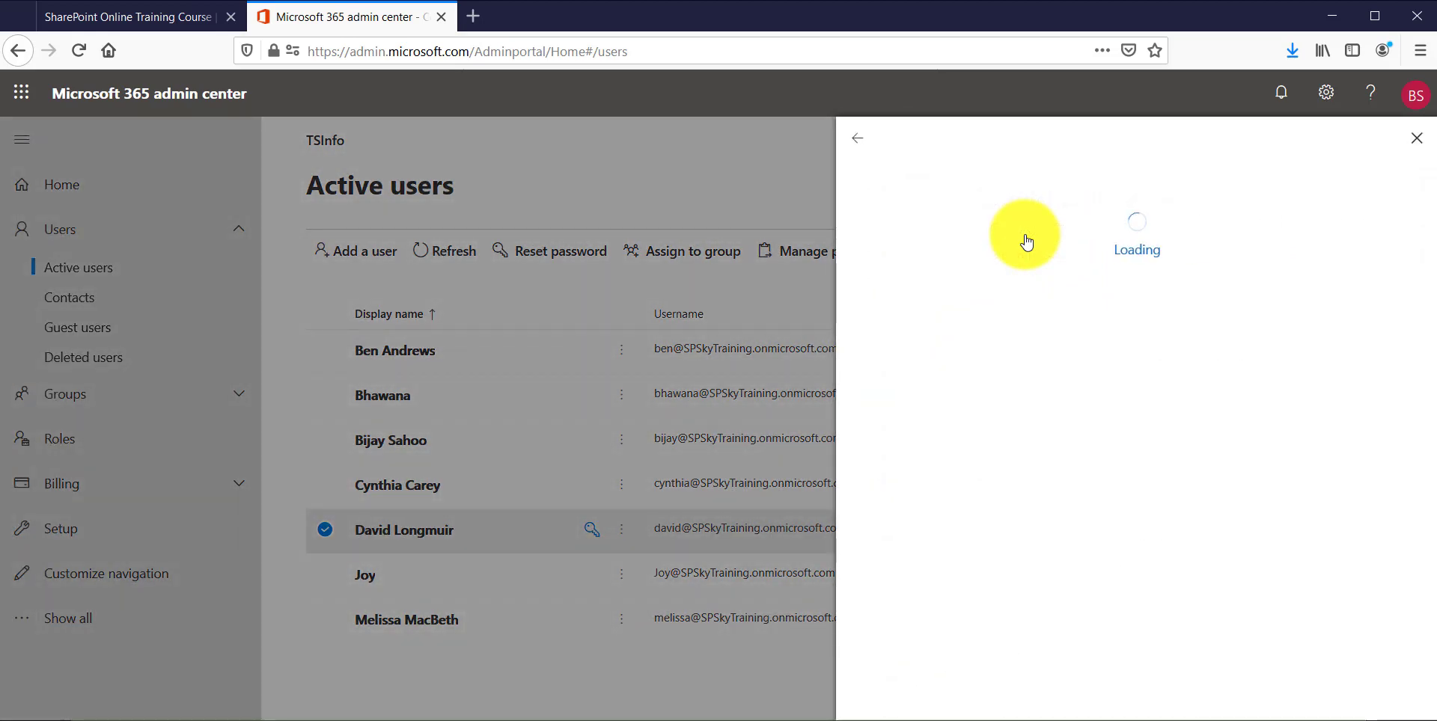
pyautogui.click(883, 398)
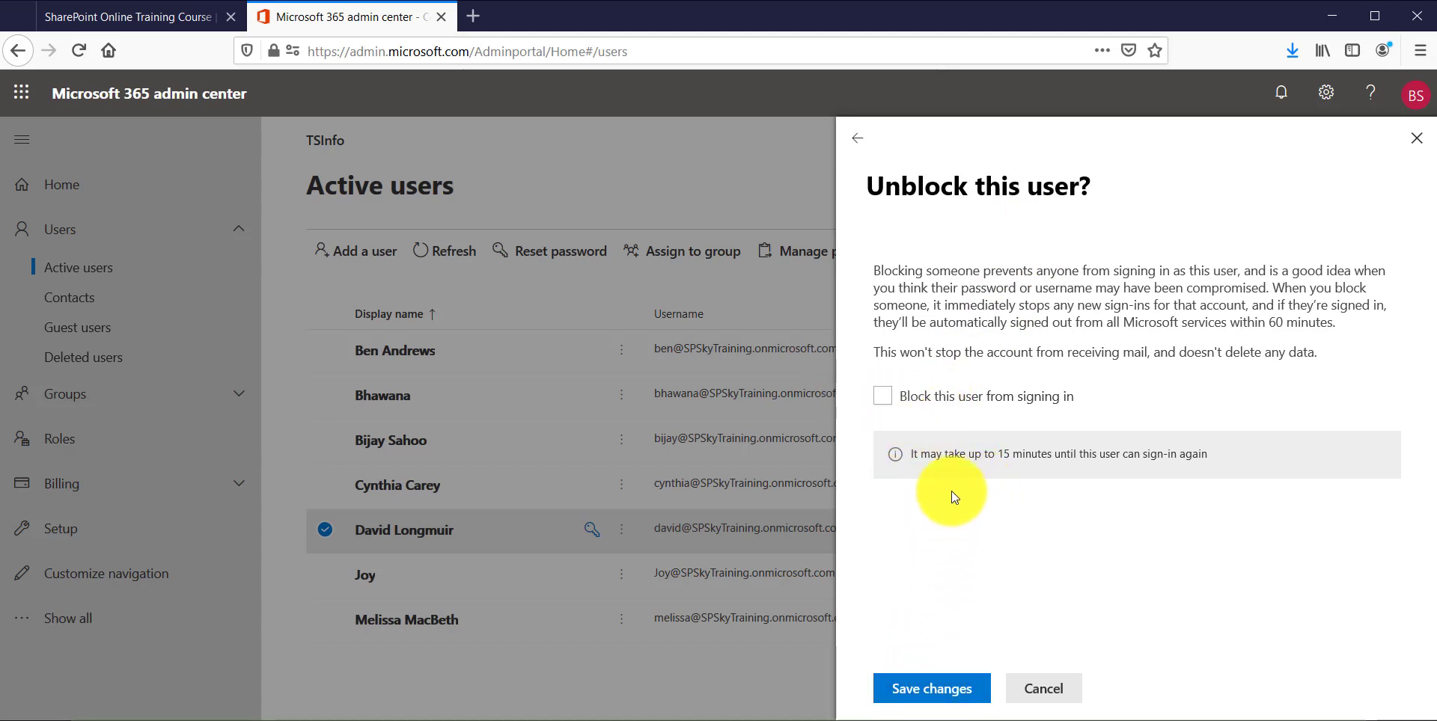
pyautogui.moveTo(931, 457); pyautogui.dragTo(1044, 453)
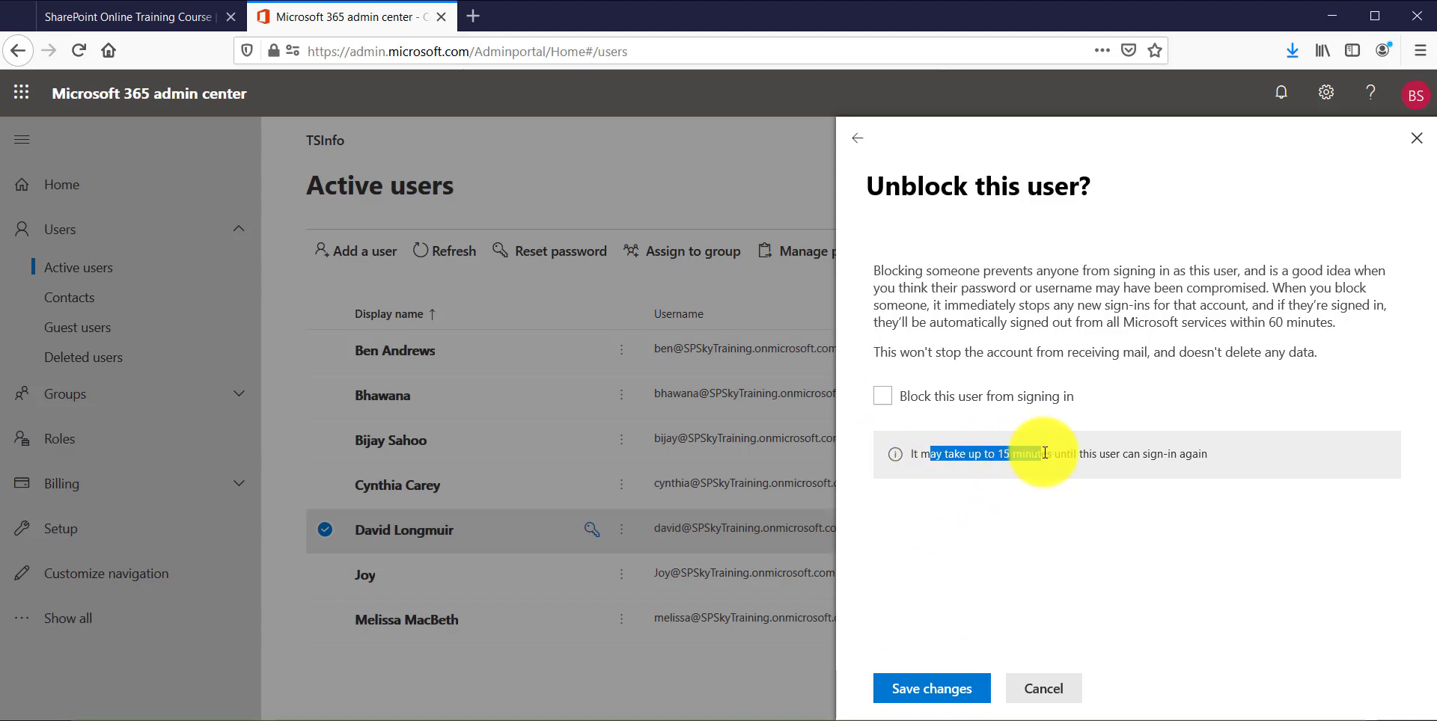
pyautogui.click(932, 686)
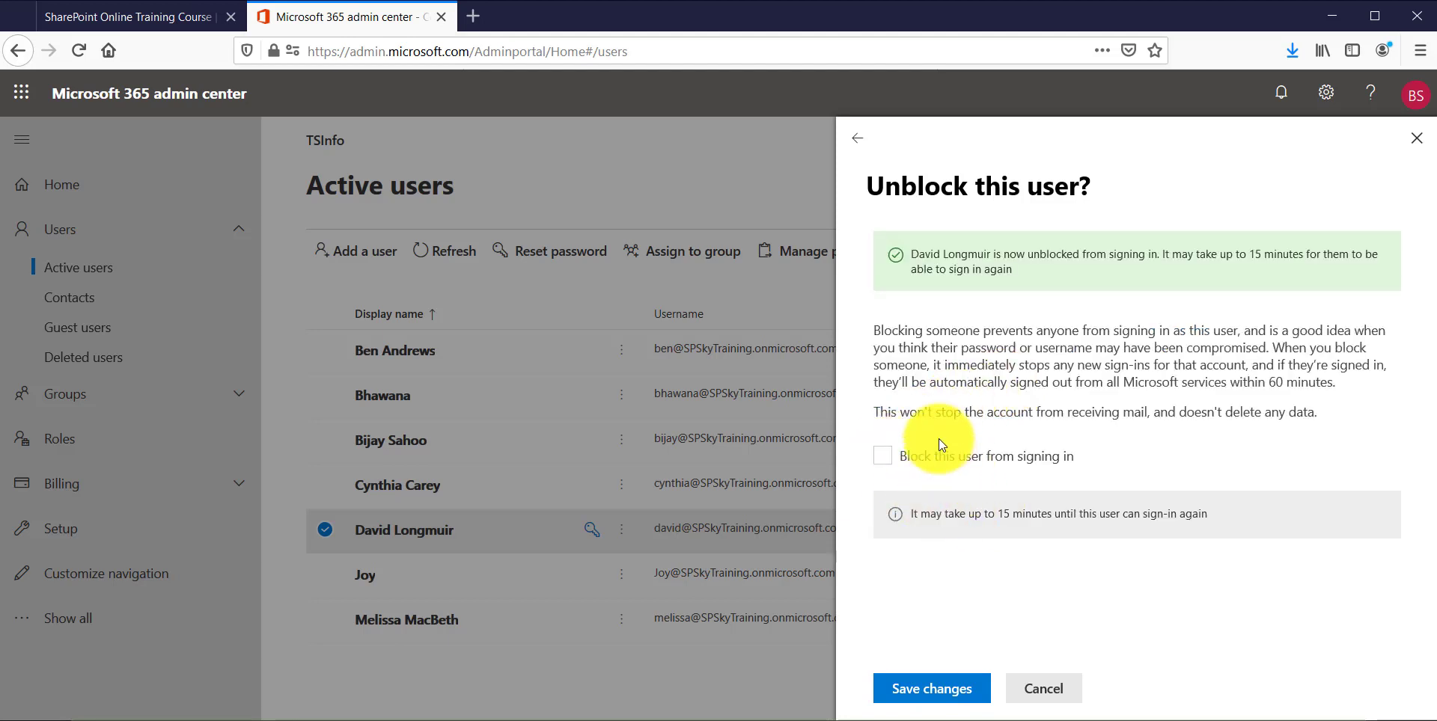
pyautogui.moveTo(1025, 254); pyautogui.dragTo(1332, 255)
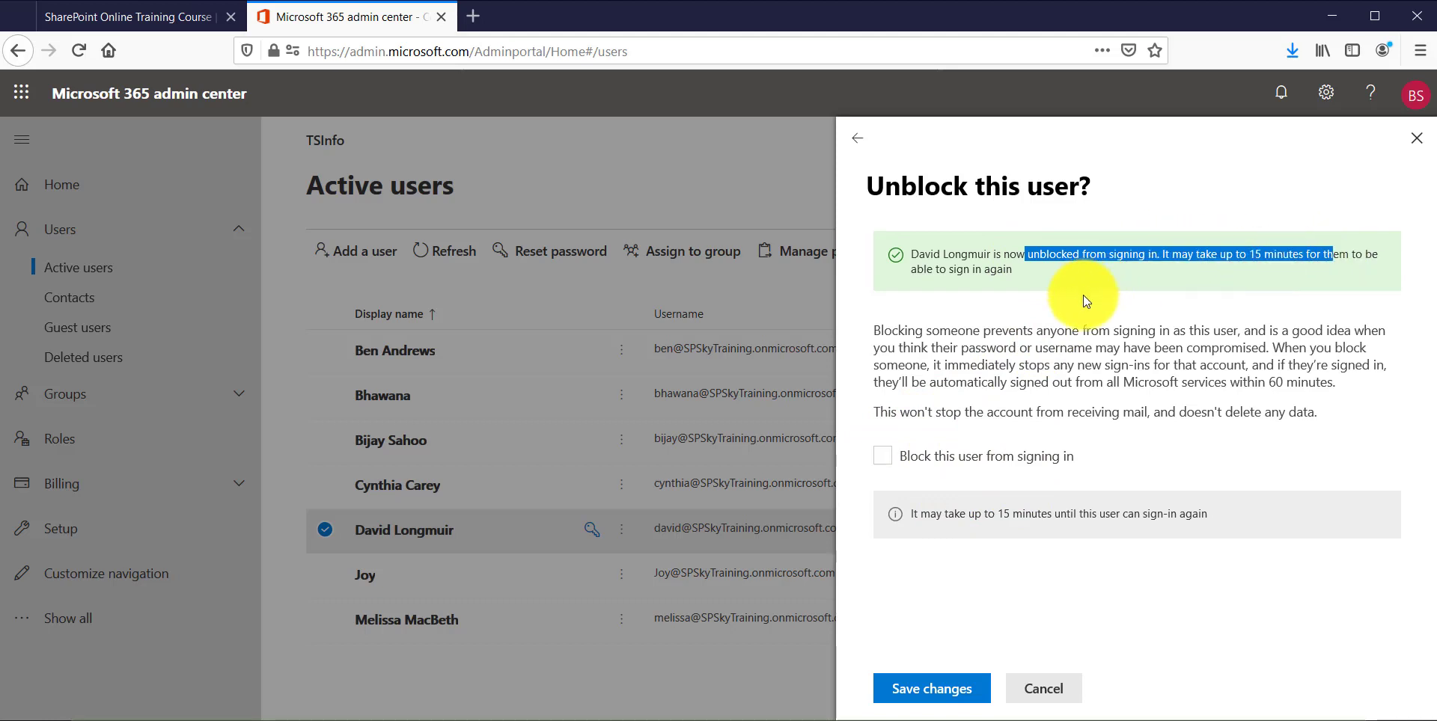
pyautogui.click(1406, 147)
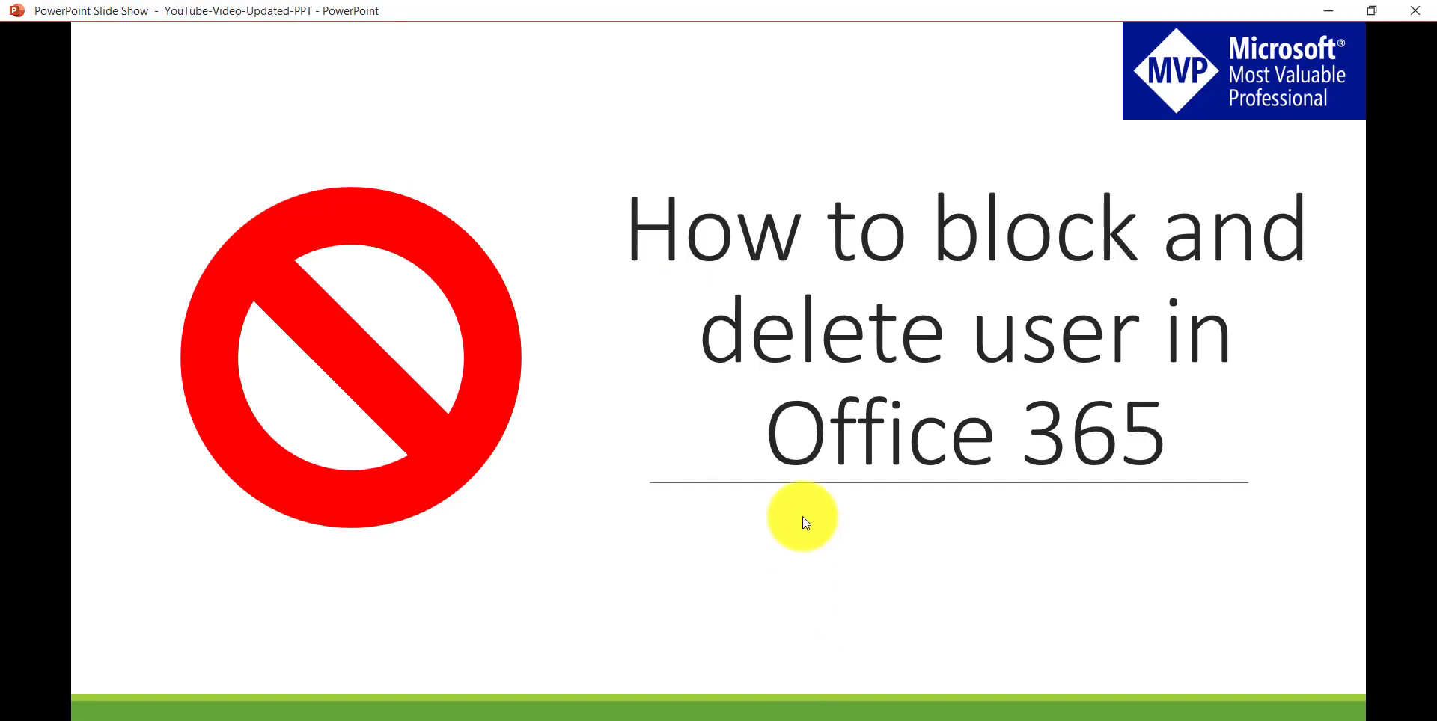
# - Move the slide show on to the closing slide listing YouTube and social links
pyautogui.click(802, 516)
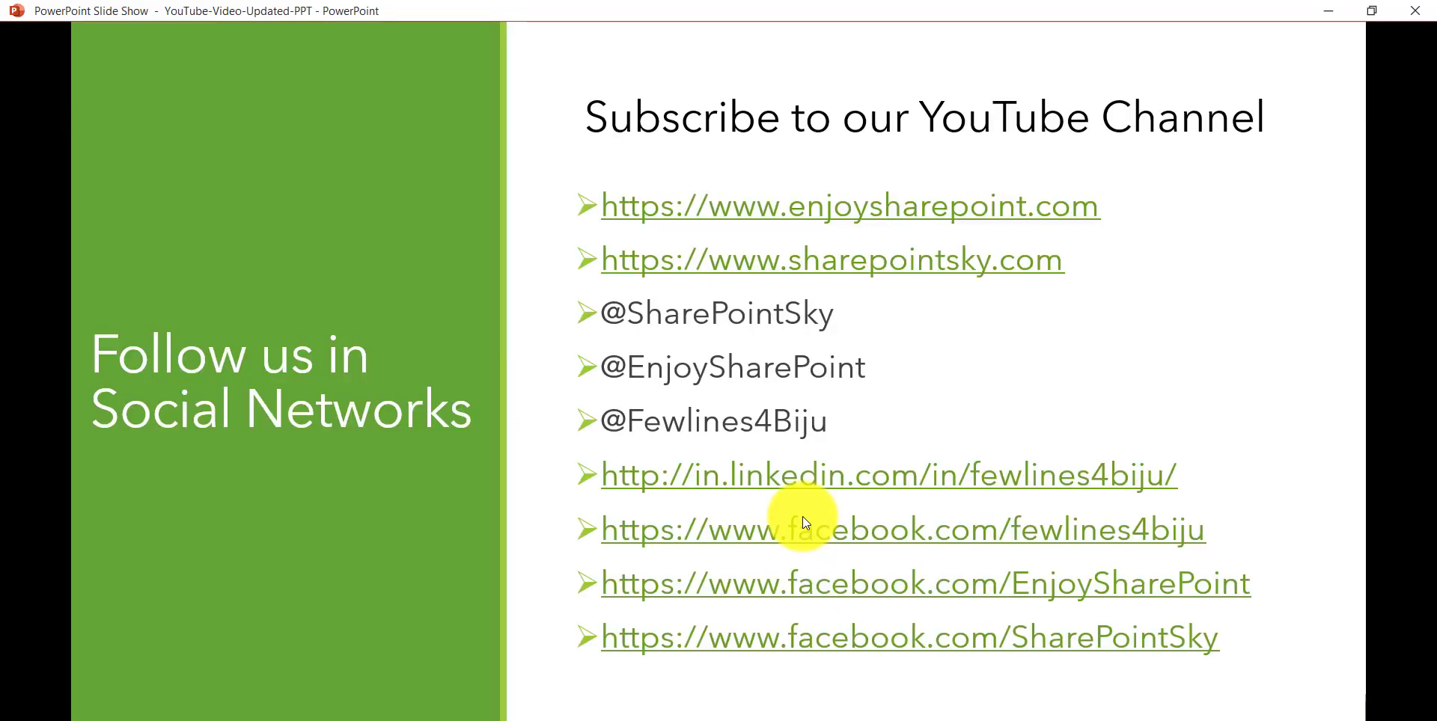